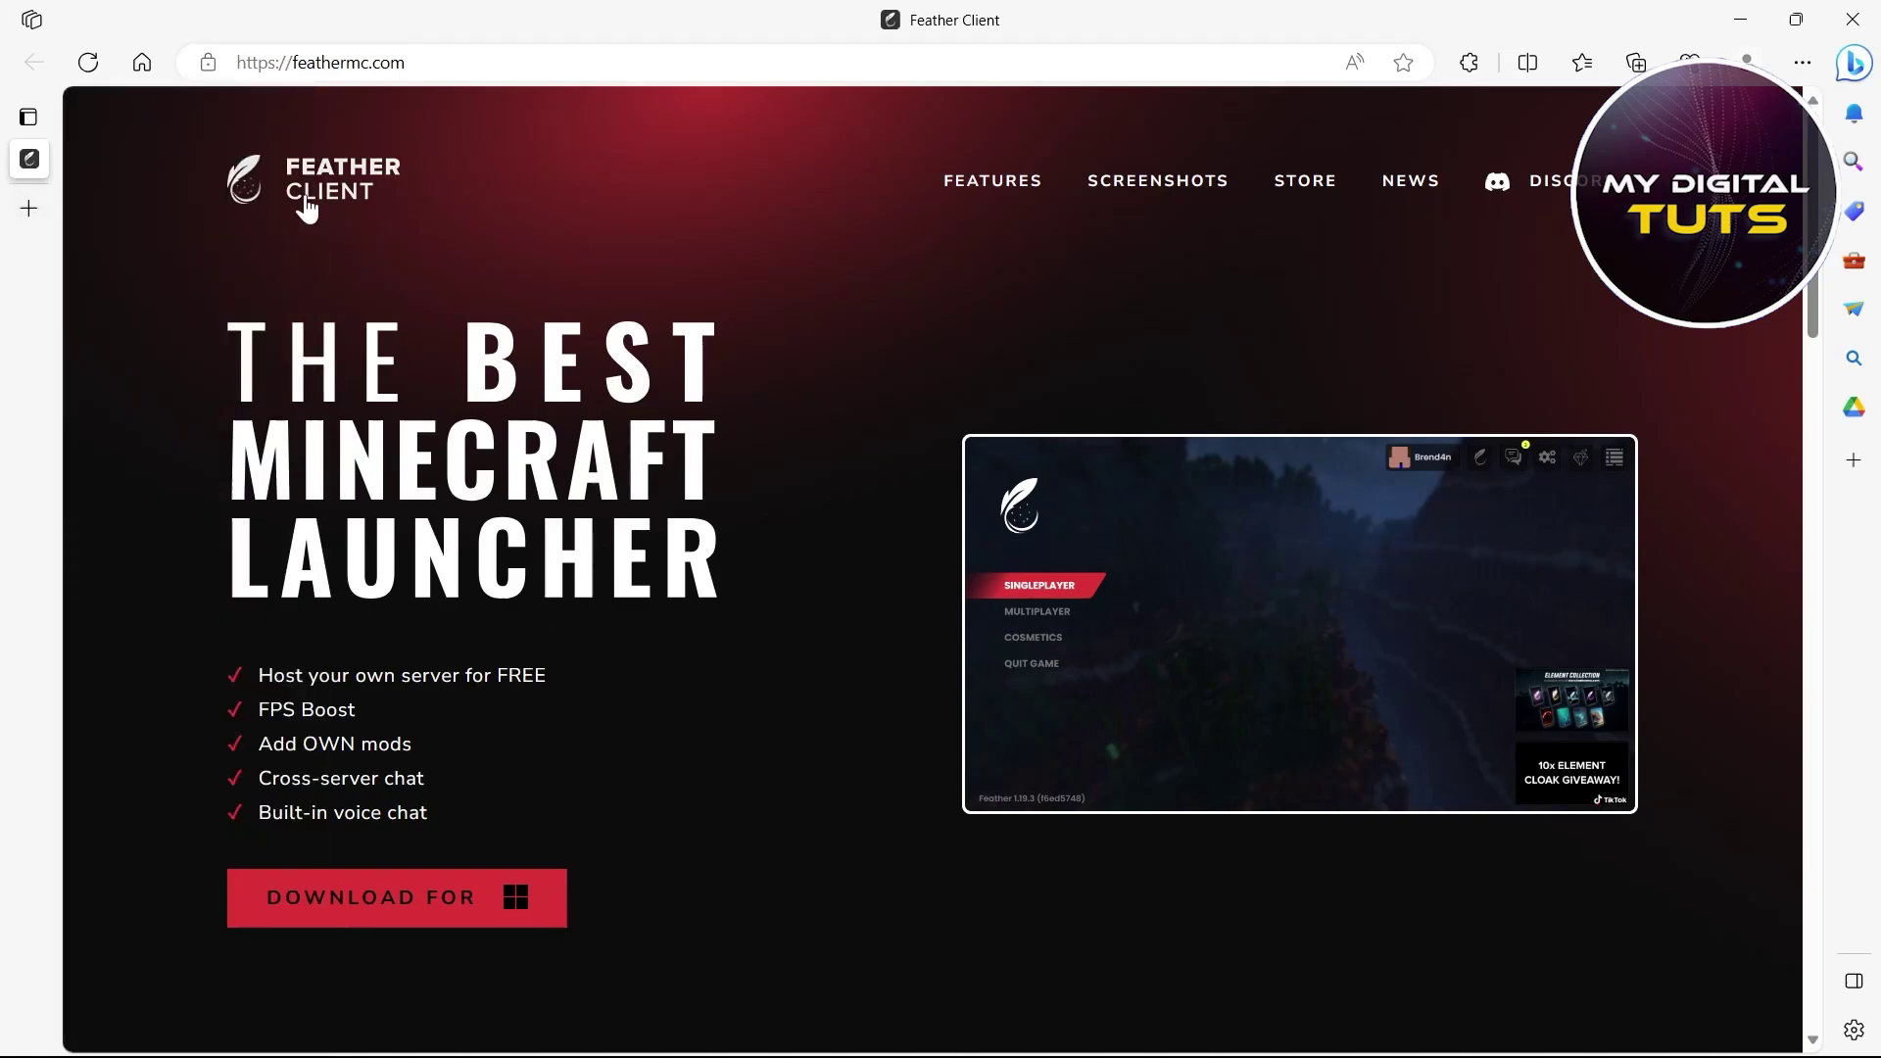
Step: Load feathermc.com in a new Edge tab and close the duplicate Feather Client tab
left_click(35, 208)
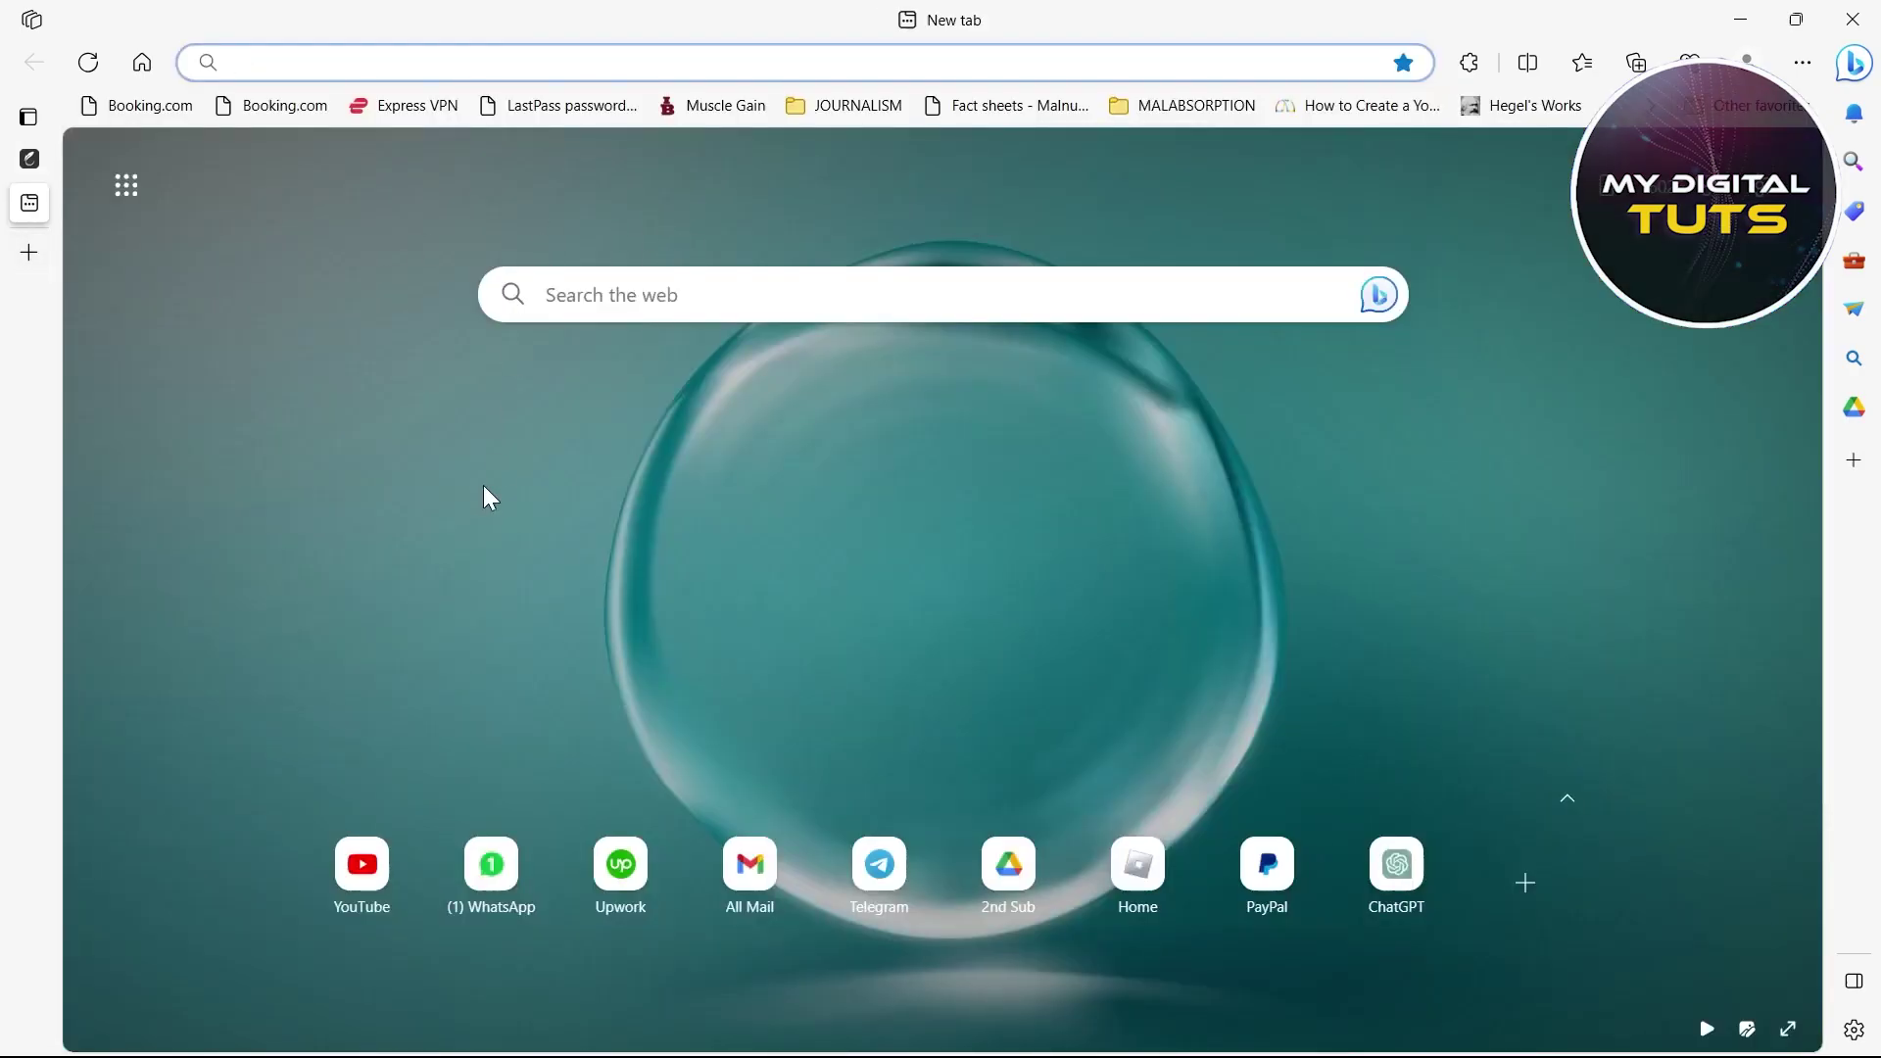
type("feathermc")
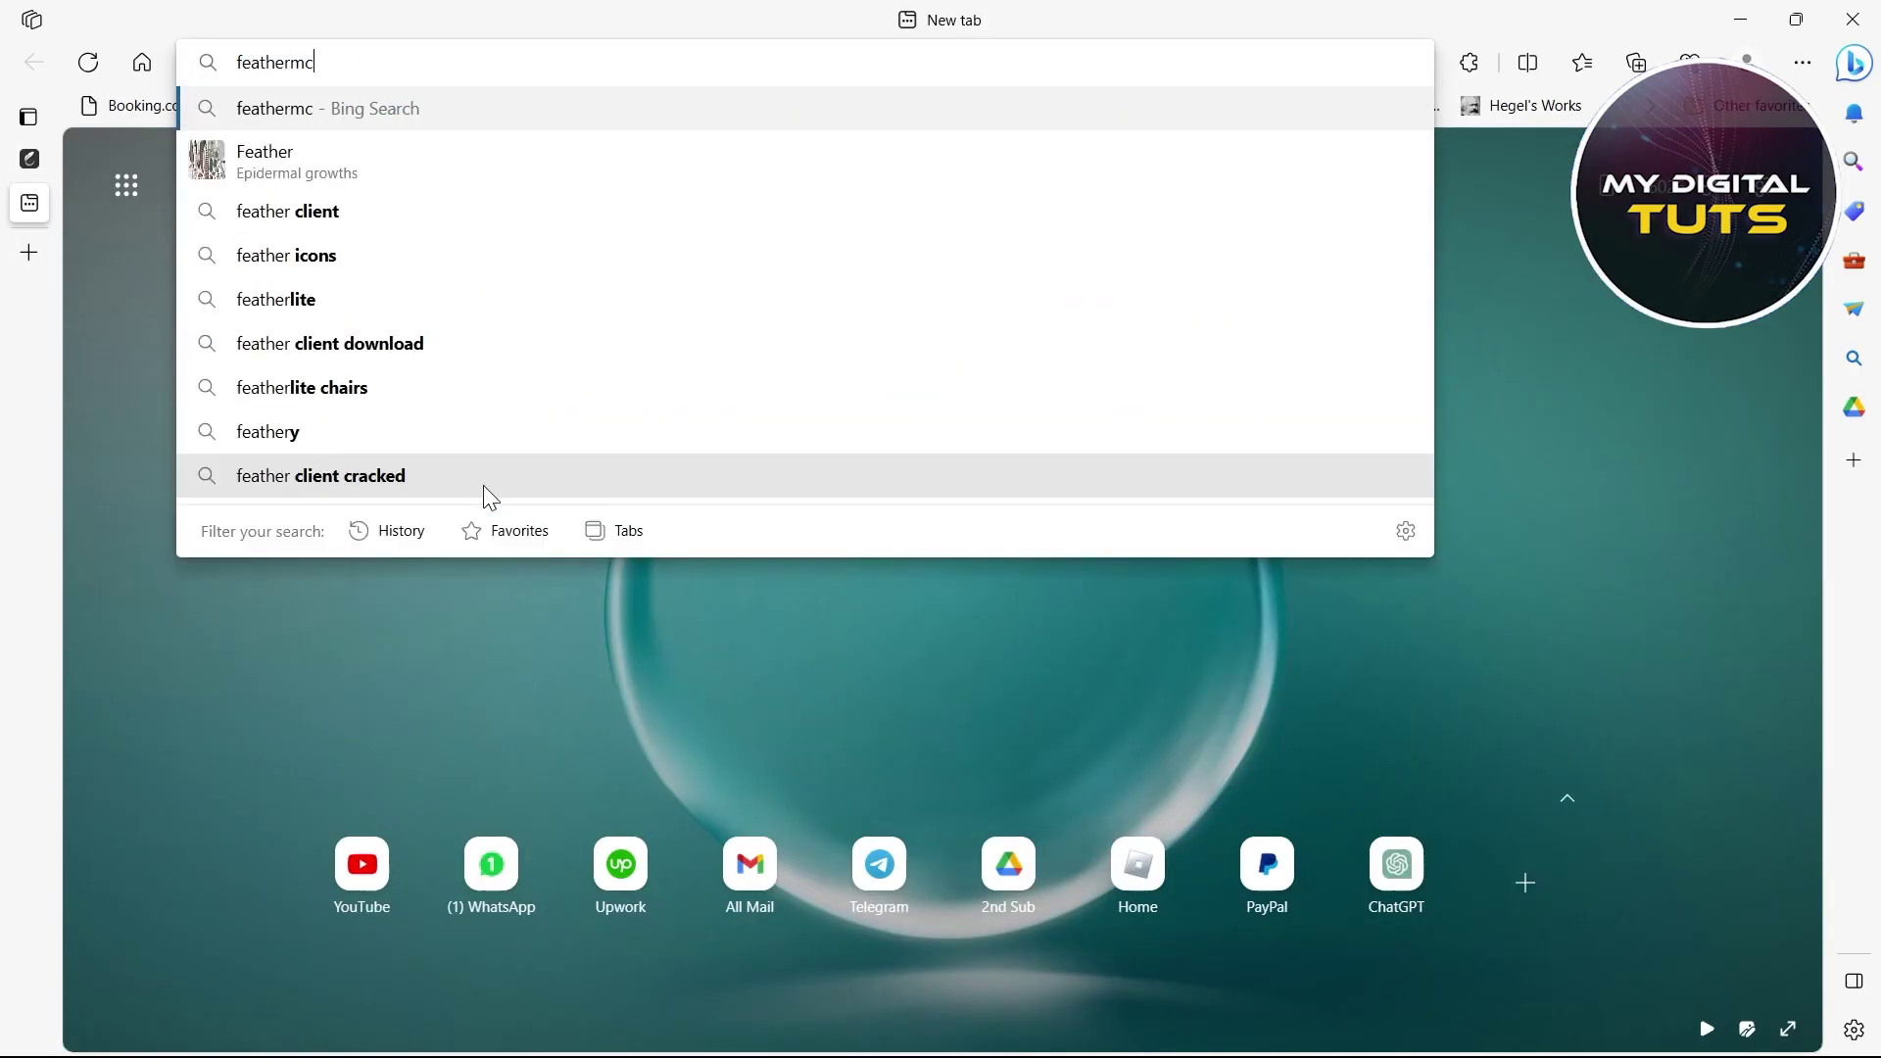
type(".com")
key("Return")
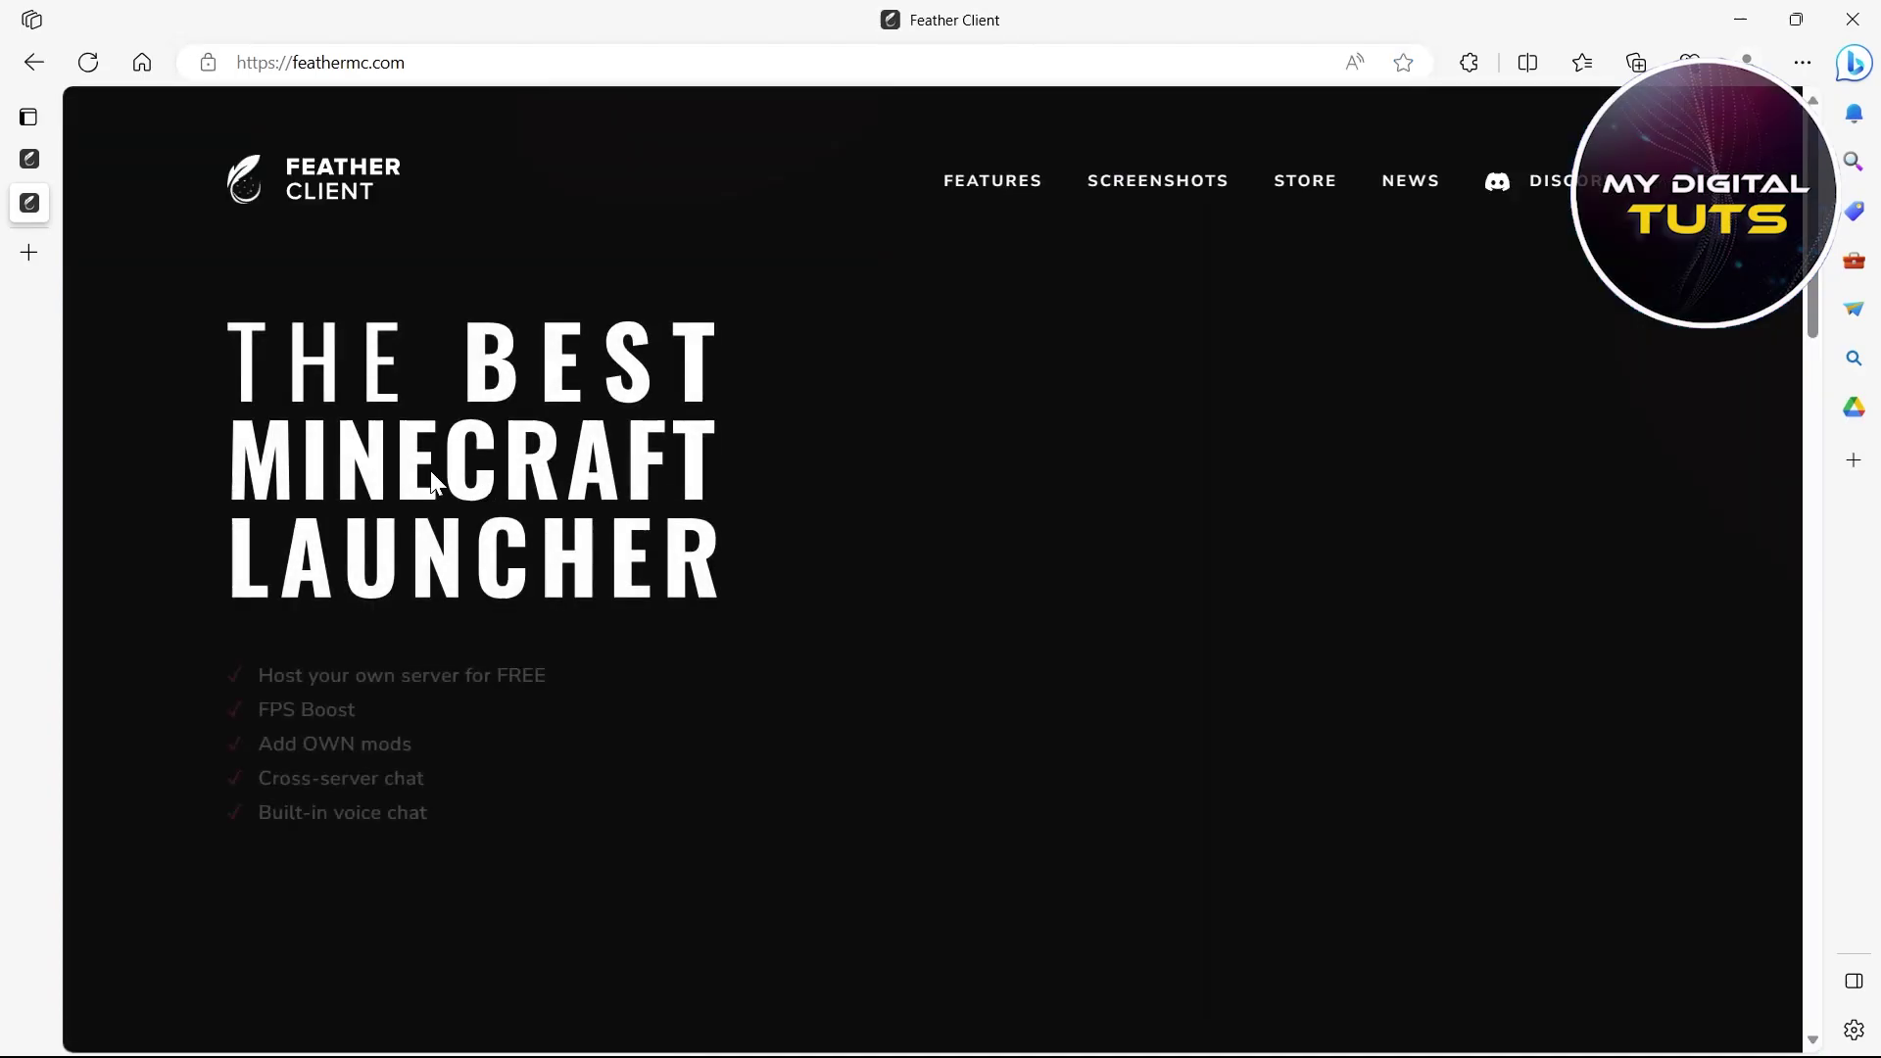
left_click(282, 157)
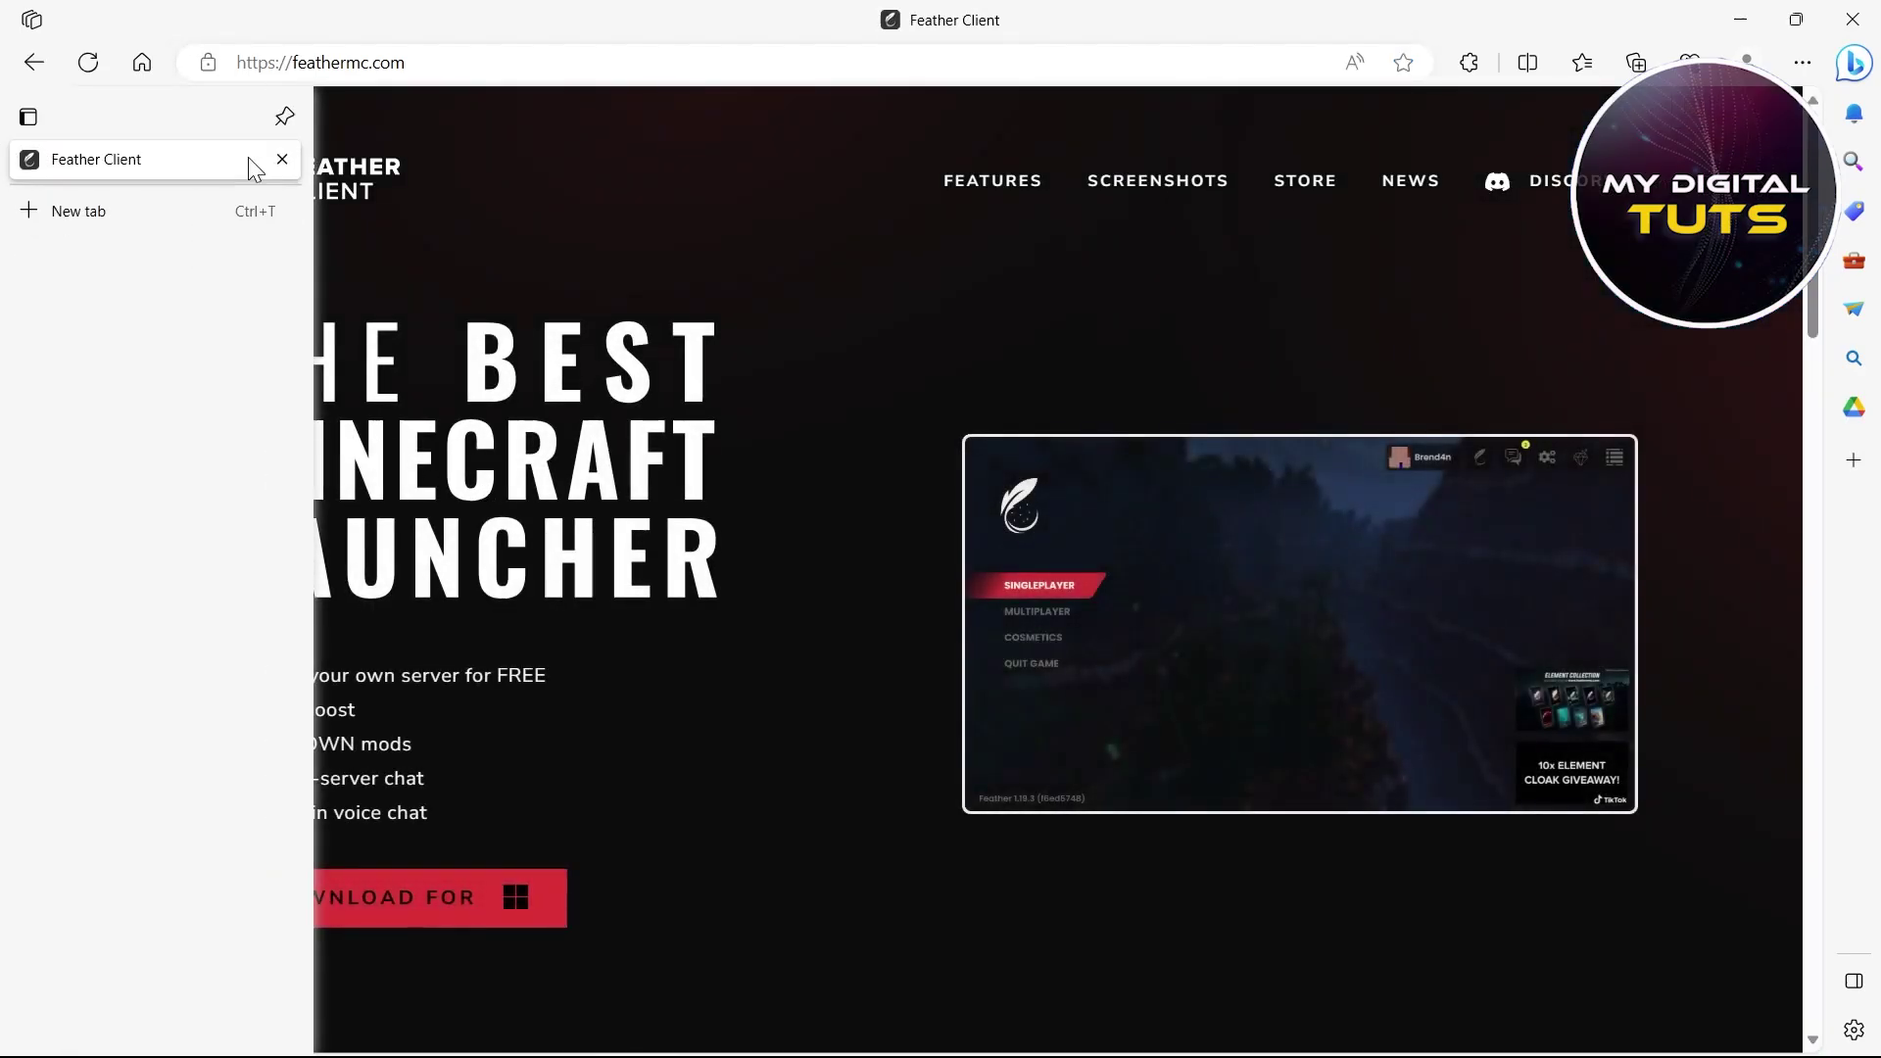
scroll(577, 709, "down", 2)
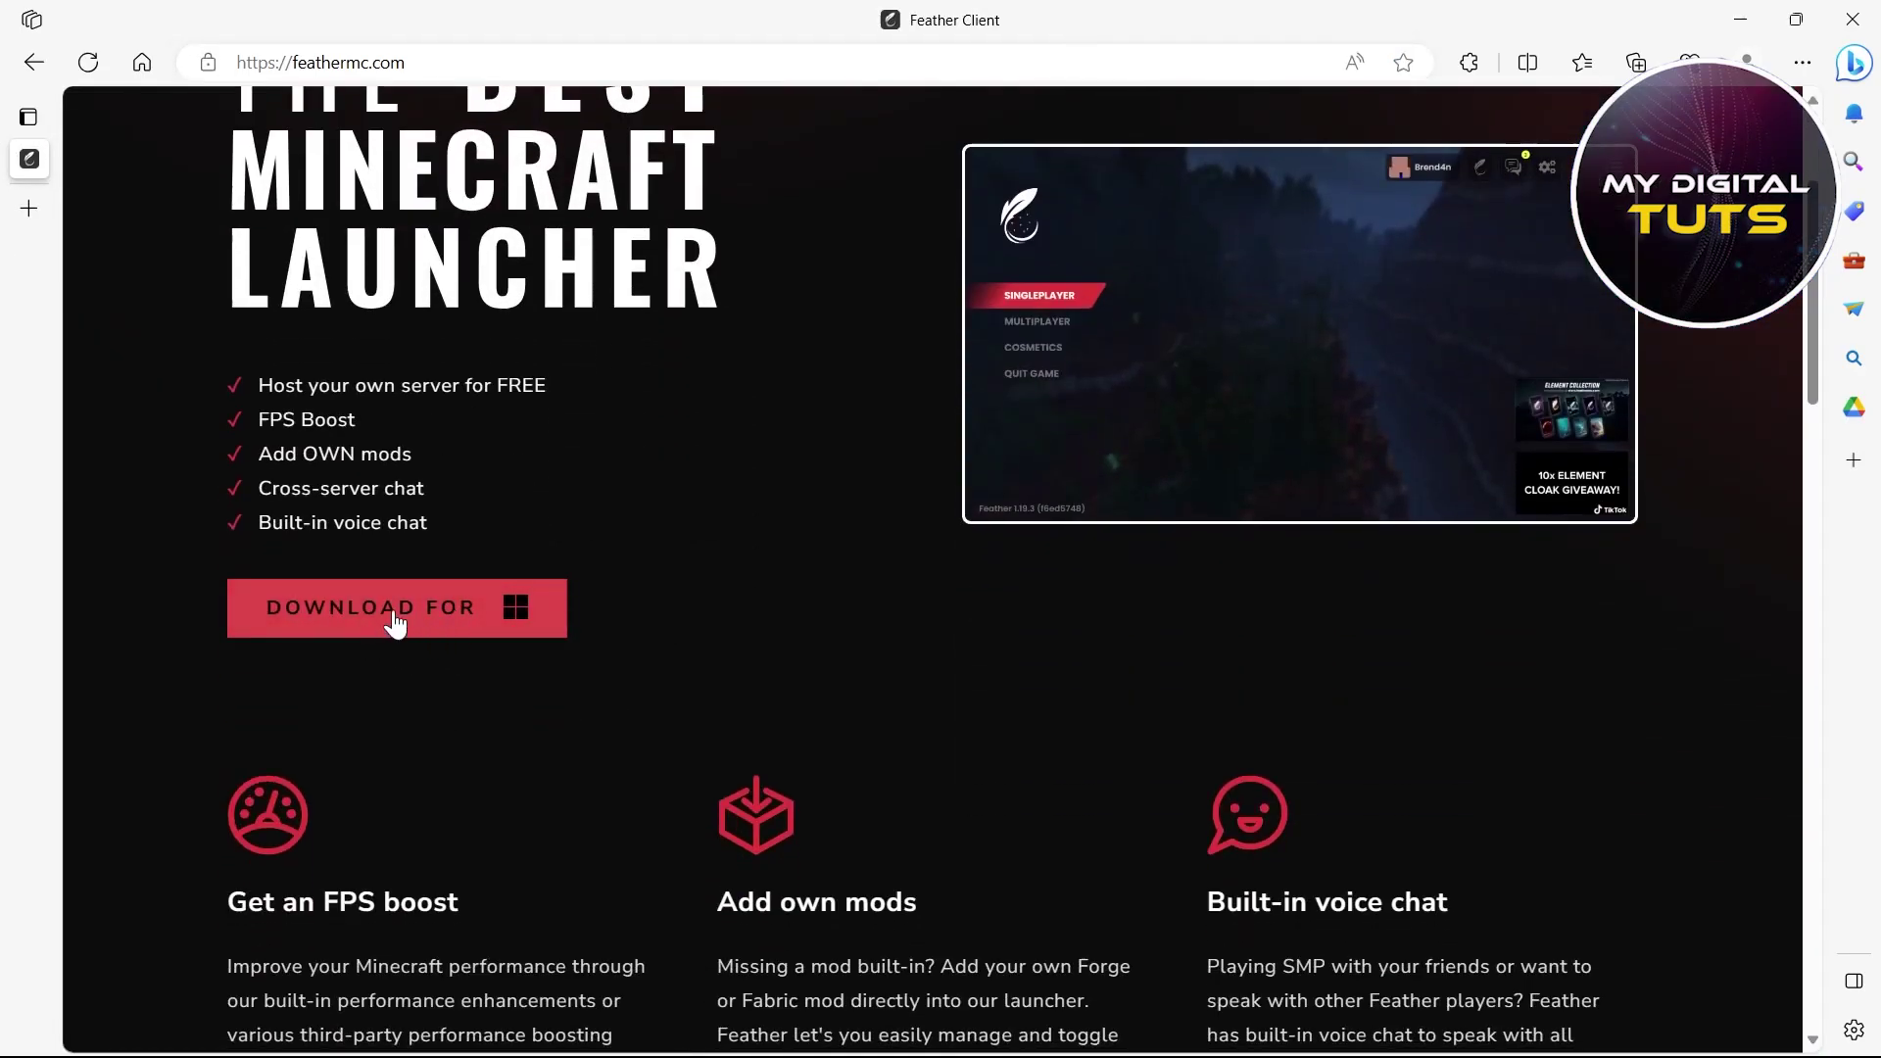
Step: Download the Windows version of Feather Launcher from feathermc.com
left_click(443, 606)
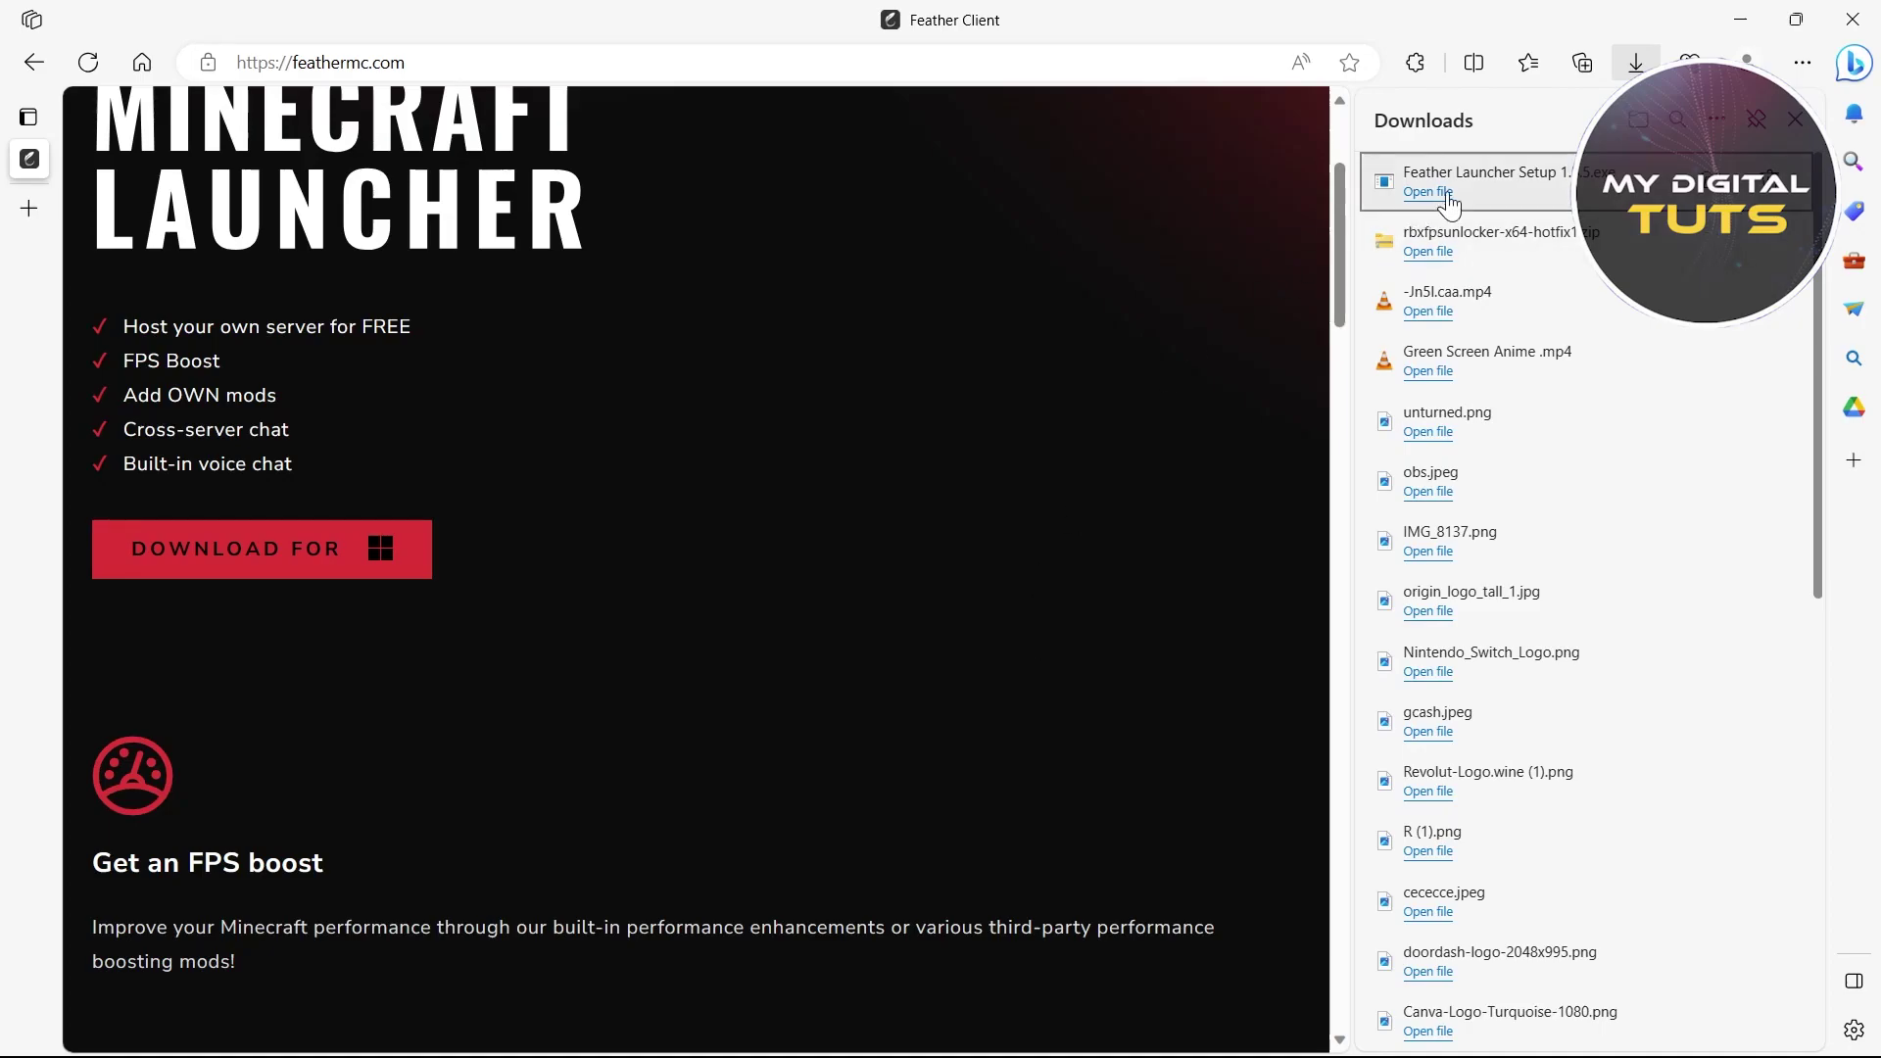
Step: Run Feather Launcher Setup 1.5.5 from its Downloads folder and minimize File Explorer
left_click(1765, 180)
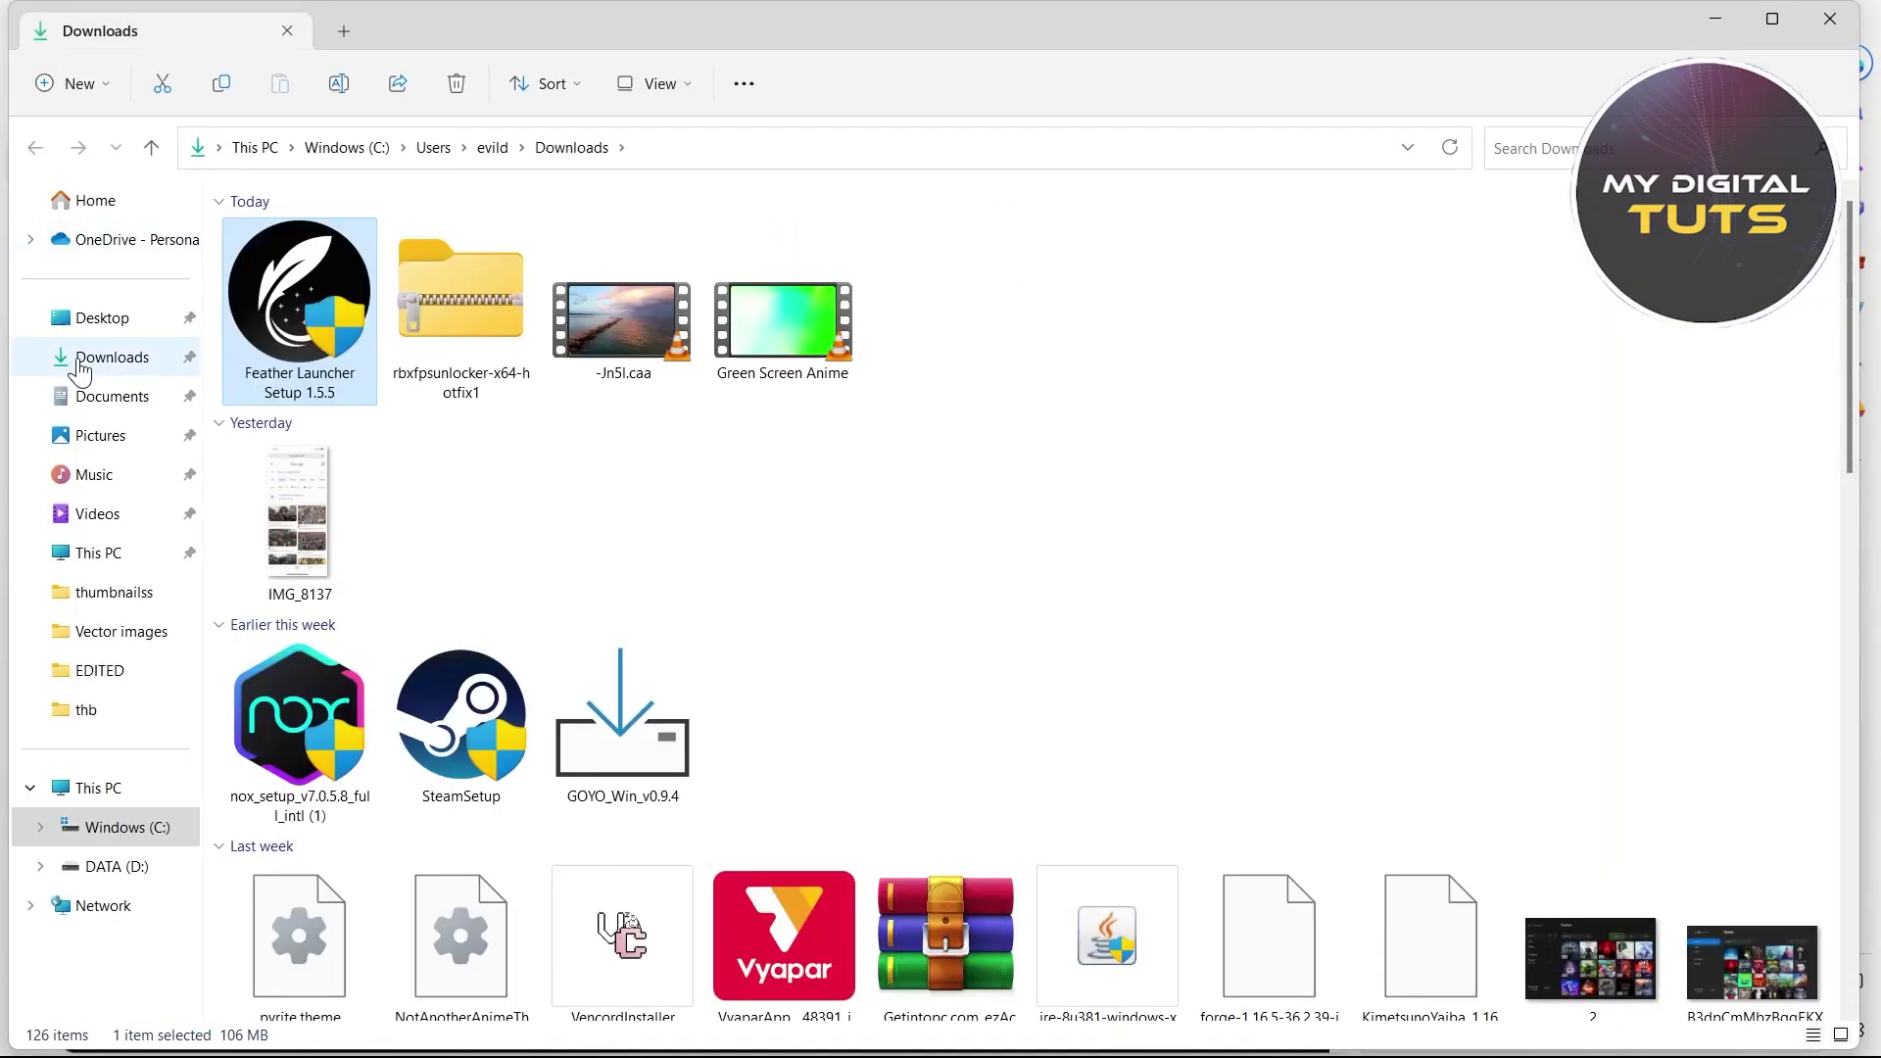
double_click(331, 331)
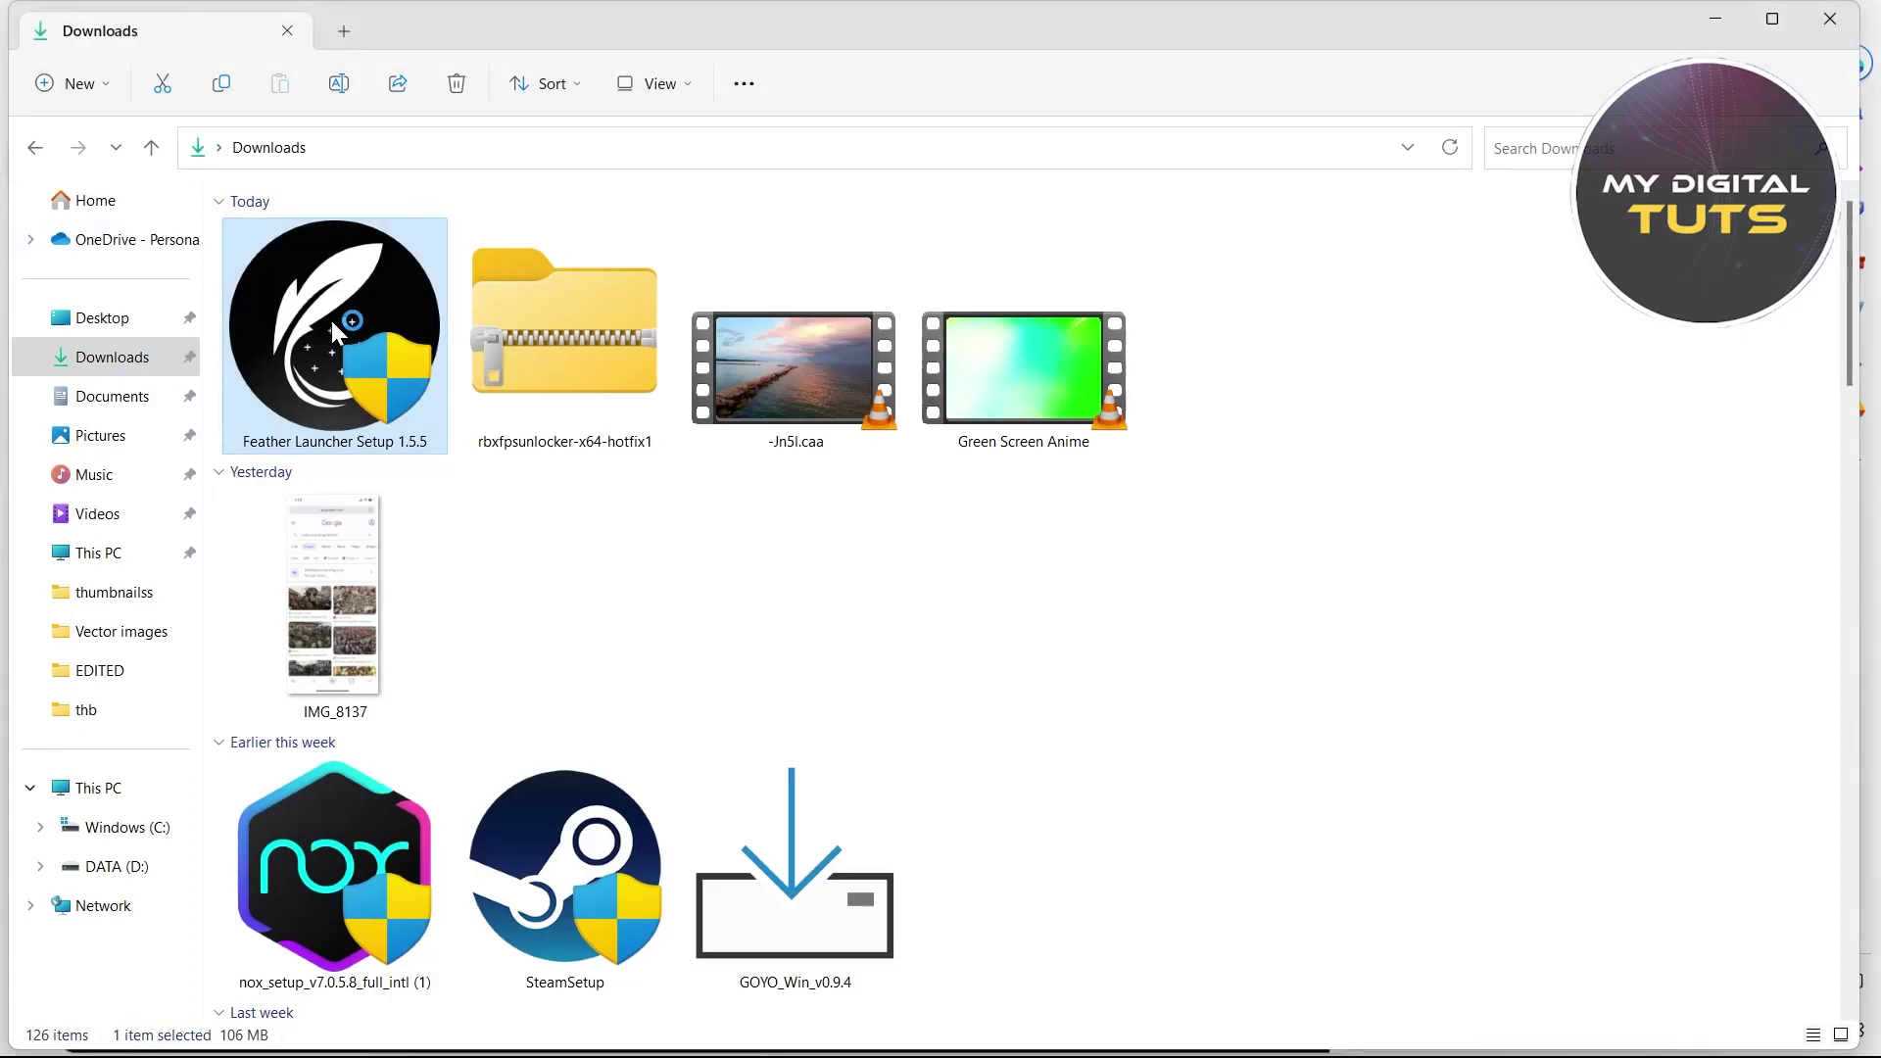
left_click(1718, 21)
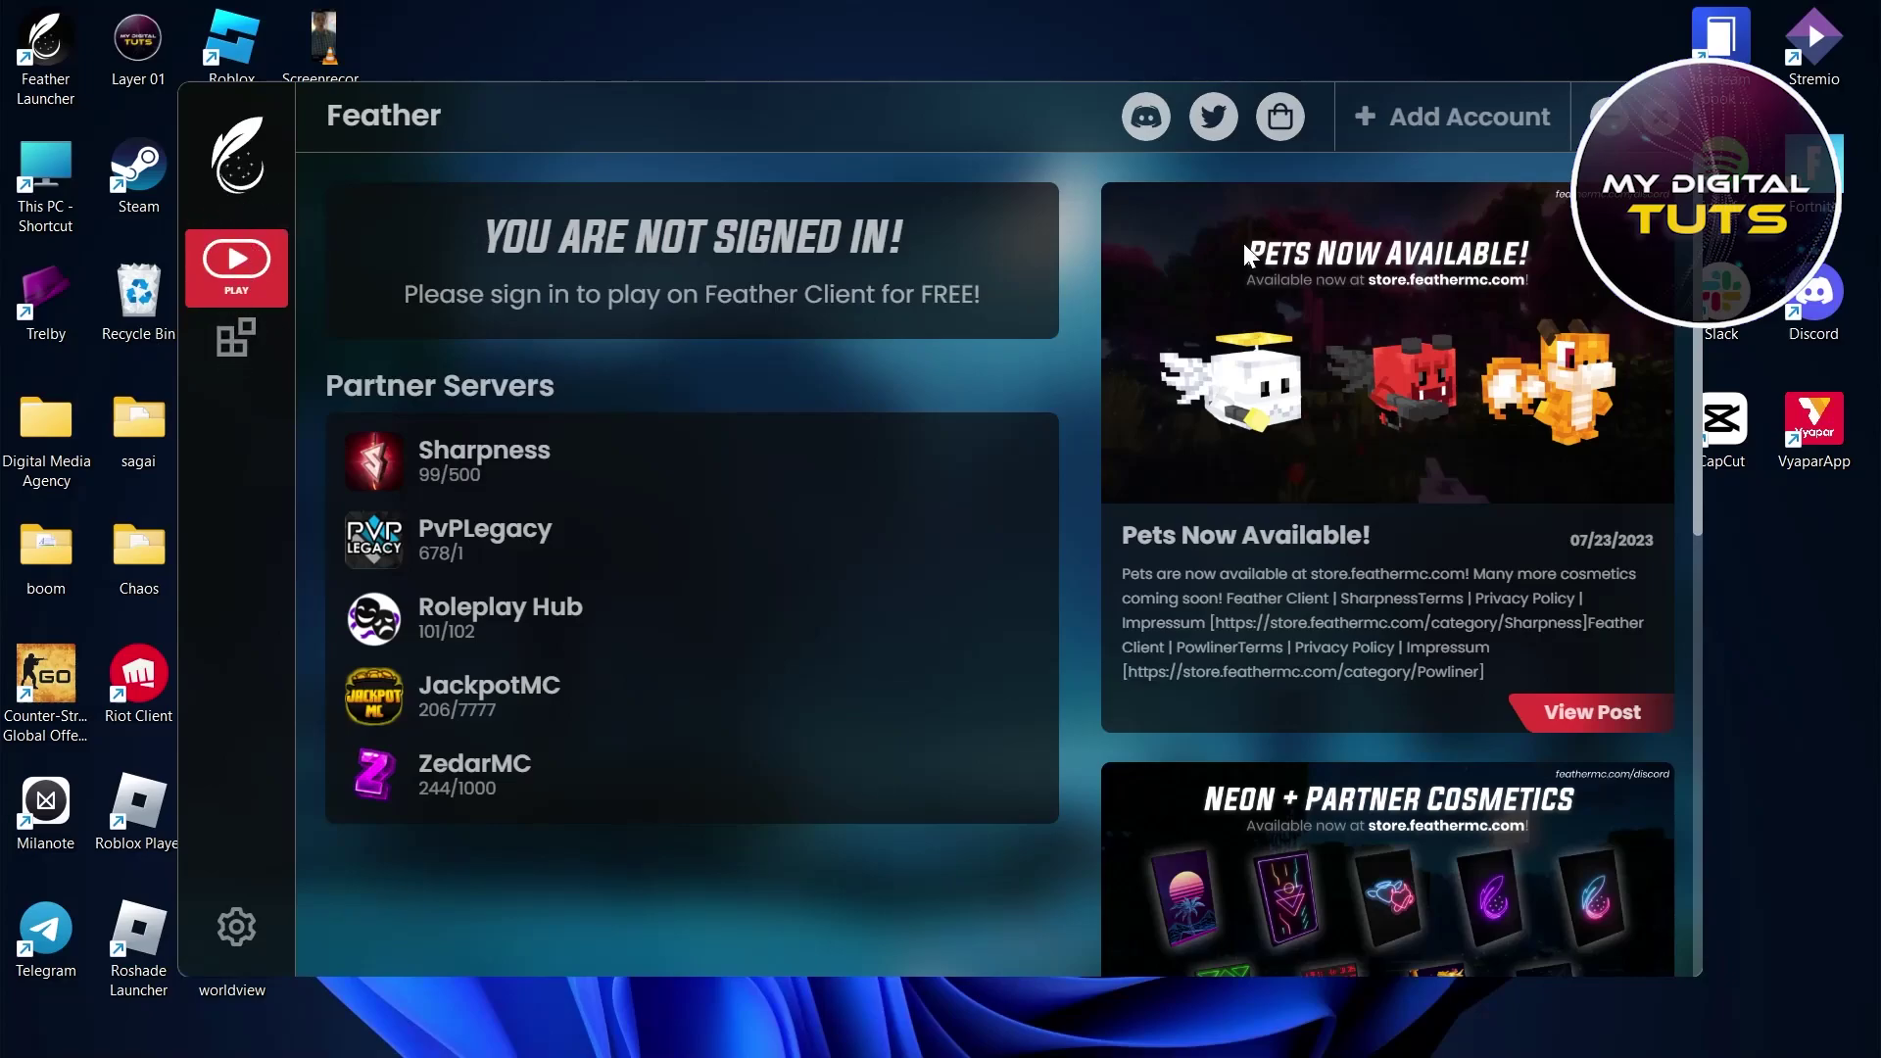
scroll(1323, 501, "down", 4)
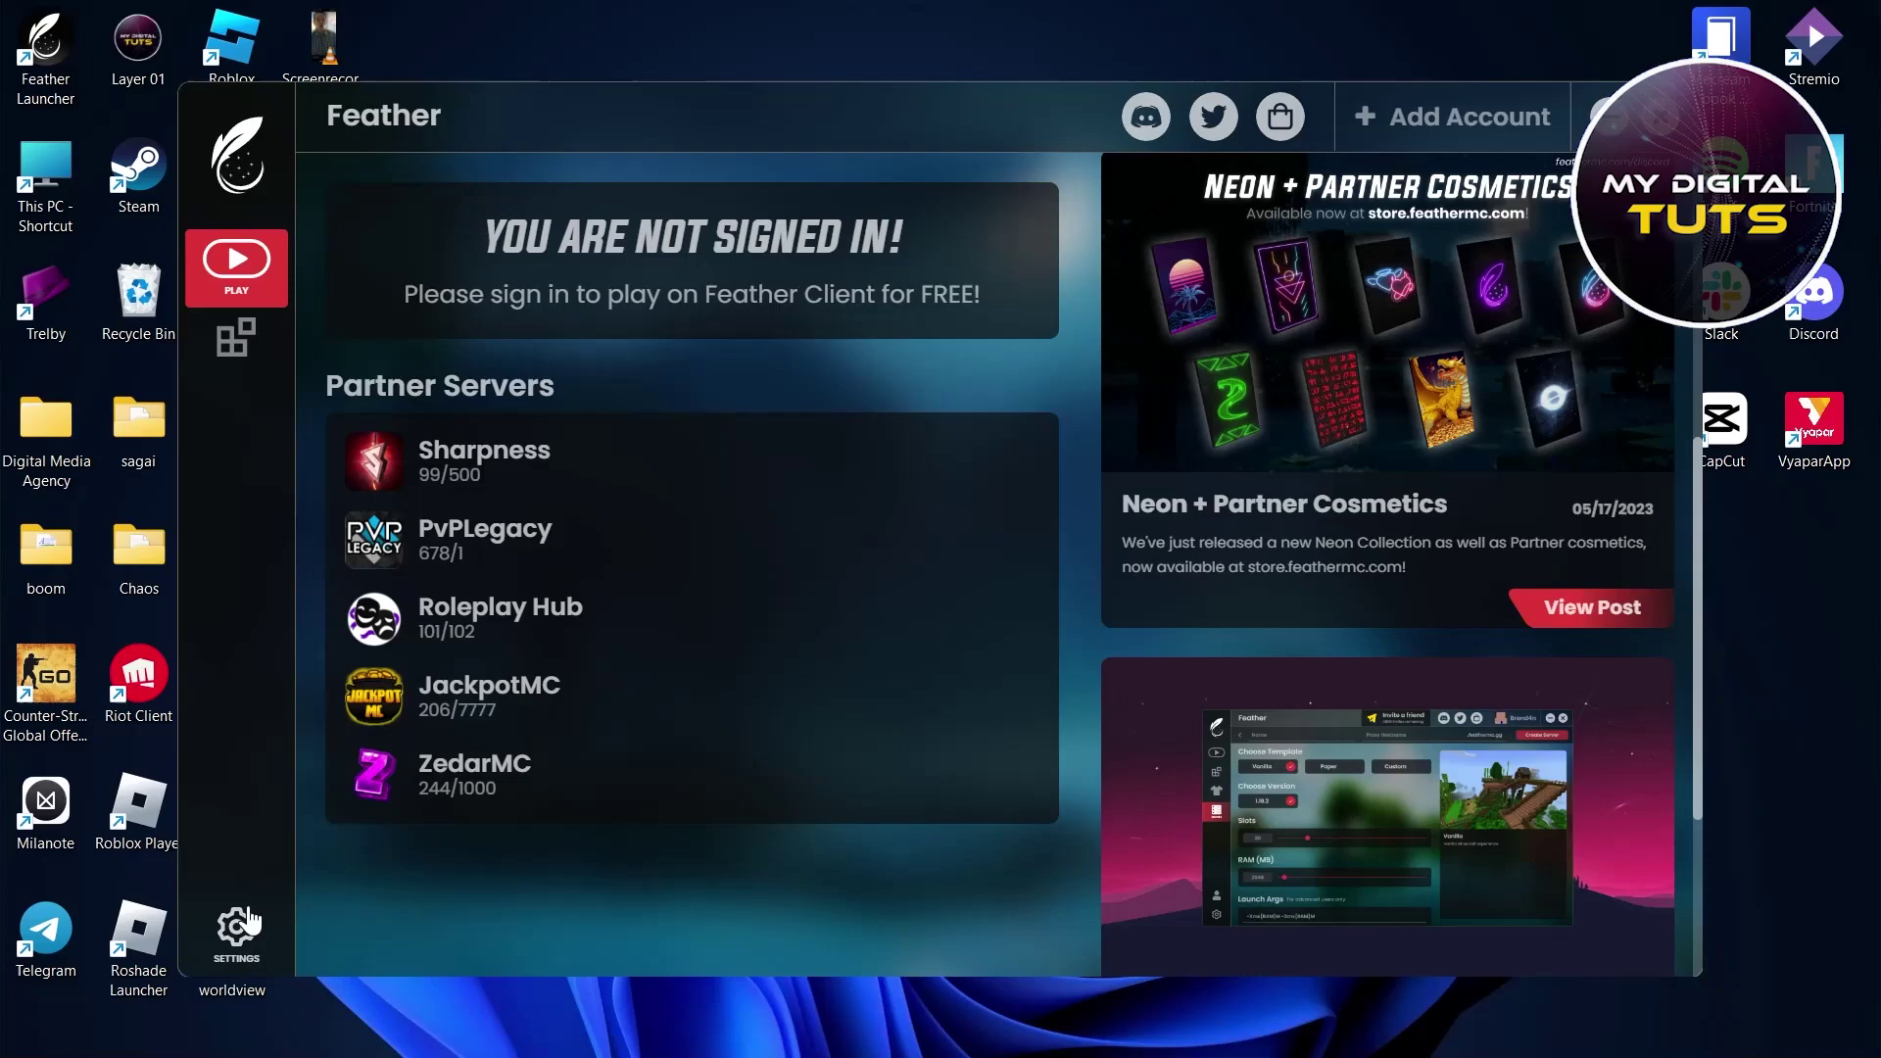
Step: Show Feather Launcher's settings, including 2048 MB allocated RAM and the Minecraft path
left_click(243, 926)
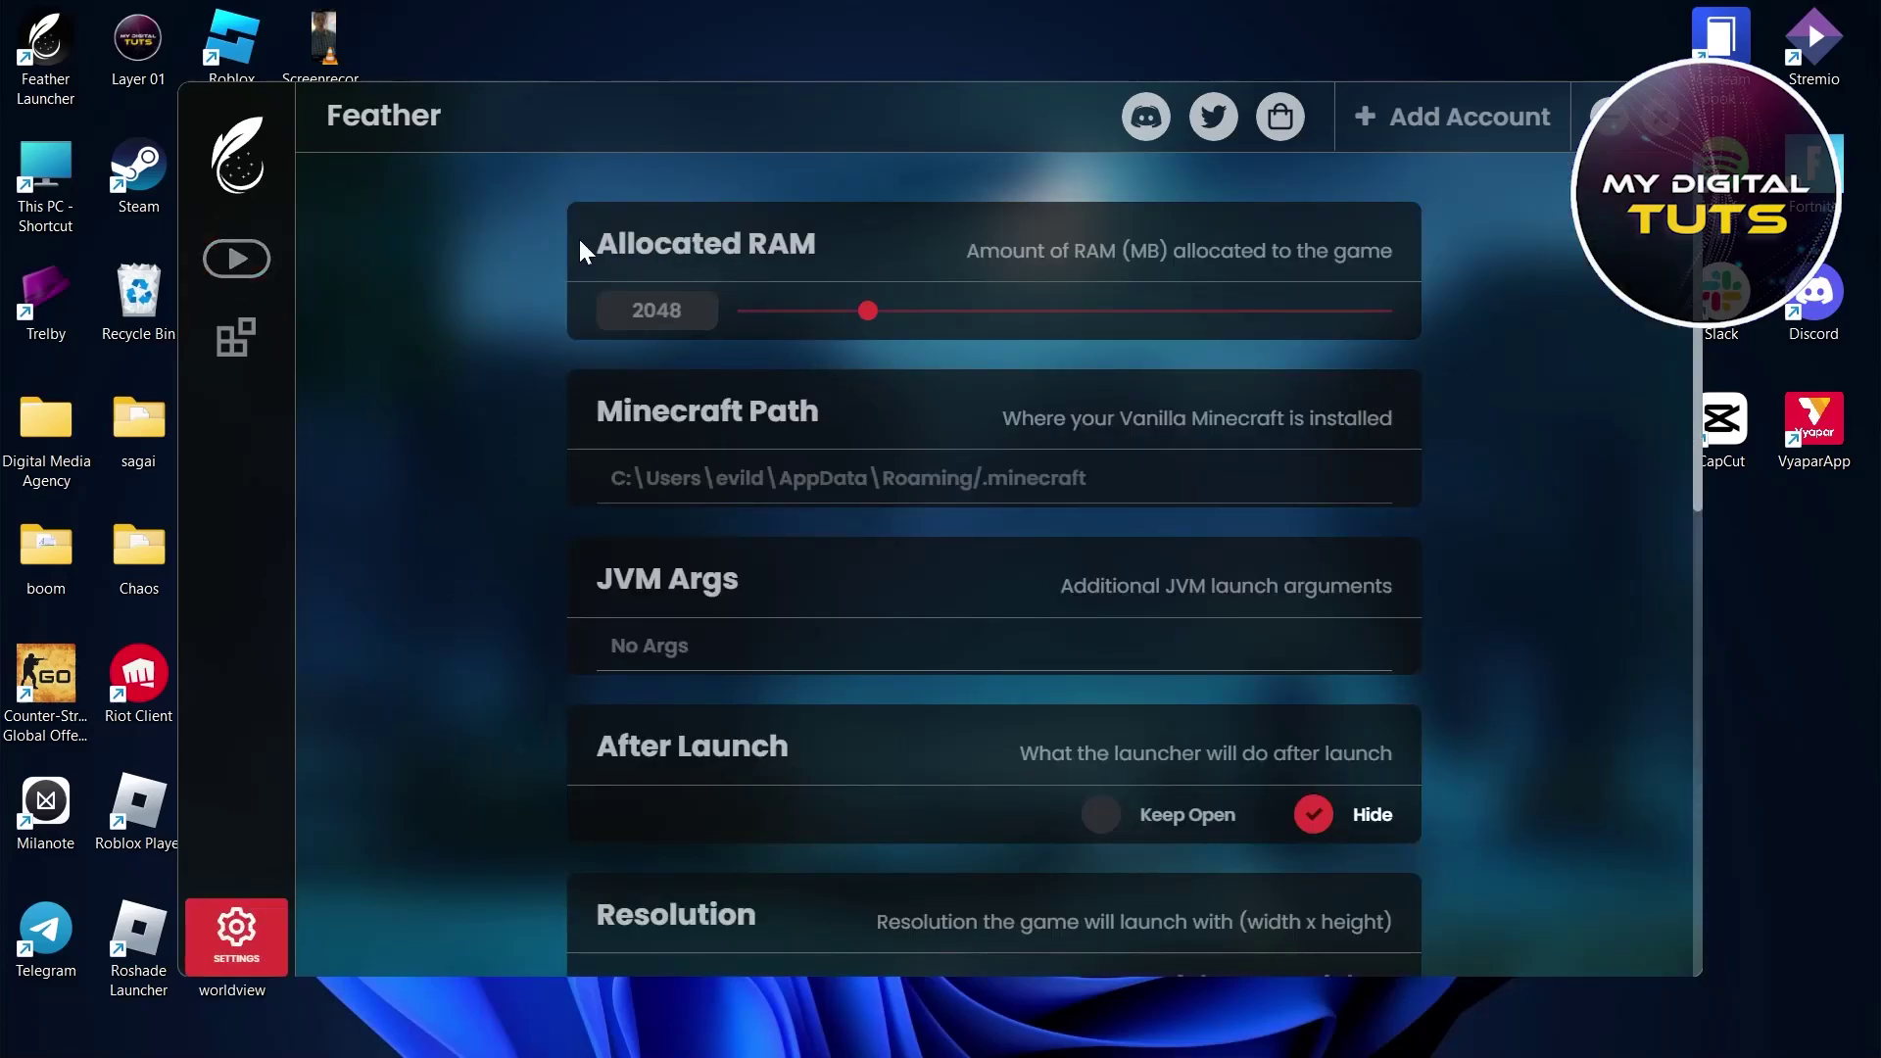
scroll(734, 367, "down", 1)
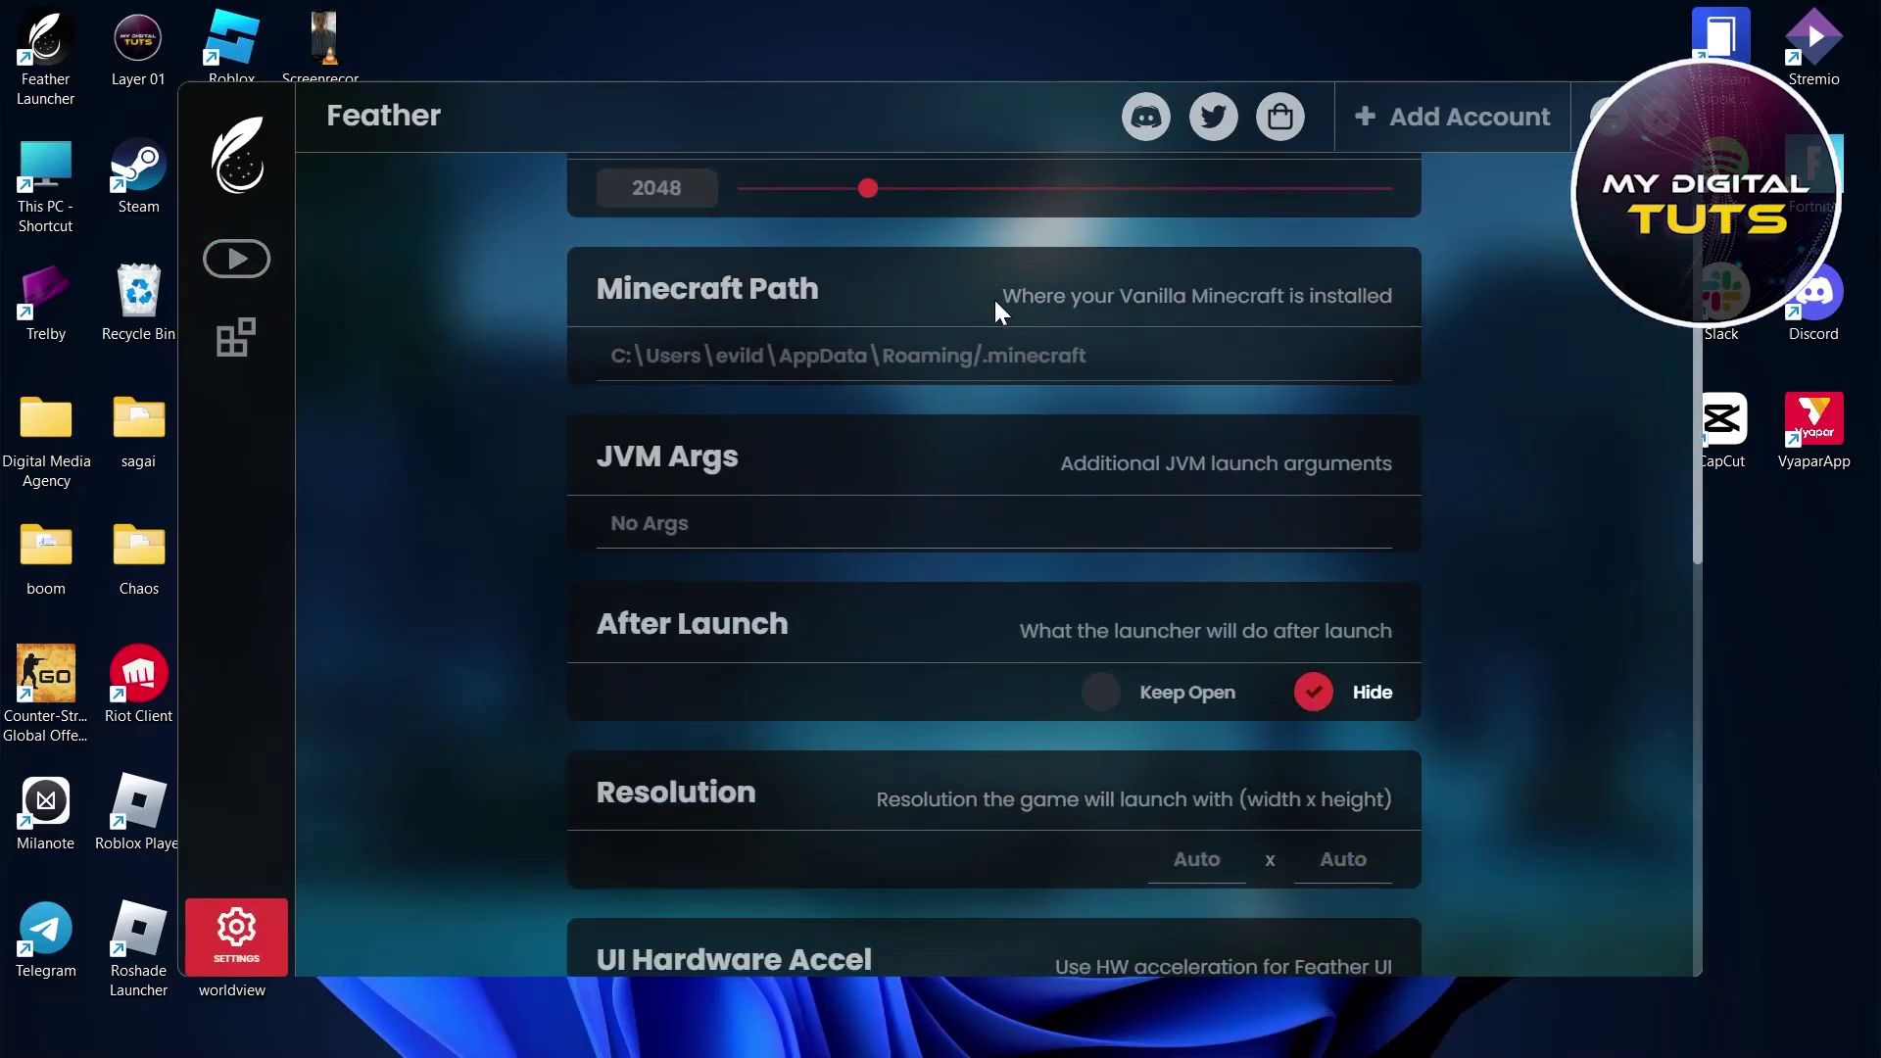
scroll(626, 493, "down", 1)
scroll(620, 274, "down", 2)
scroll(621, 275, "up", 1)
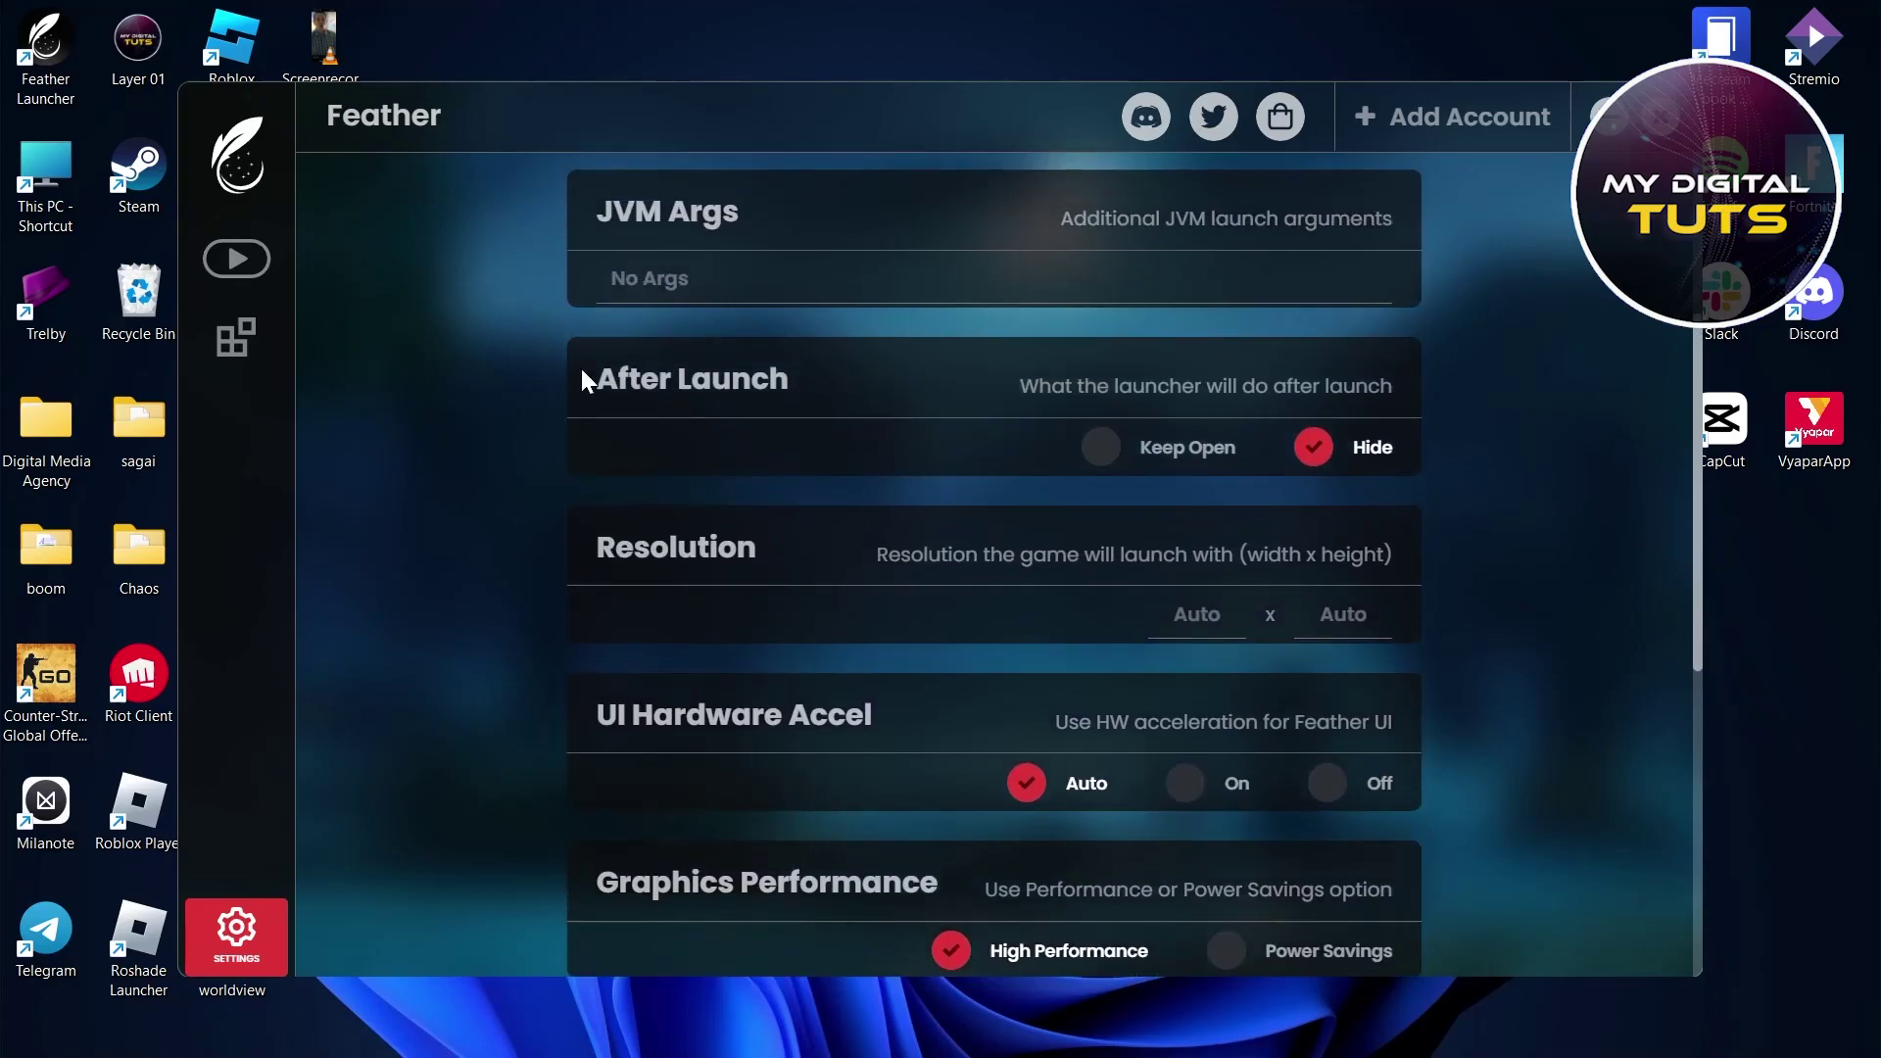
scroll(614, 396, "down", 1)
scroll(883, 433, "down", 2)
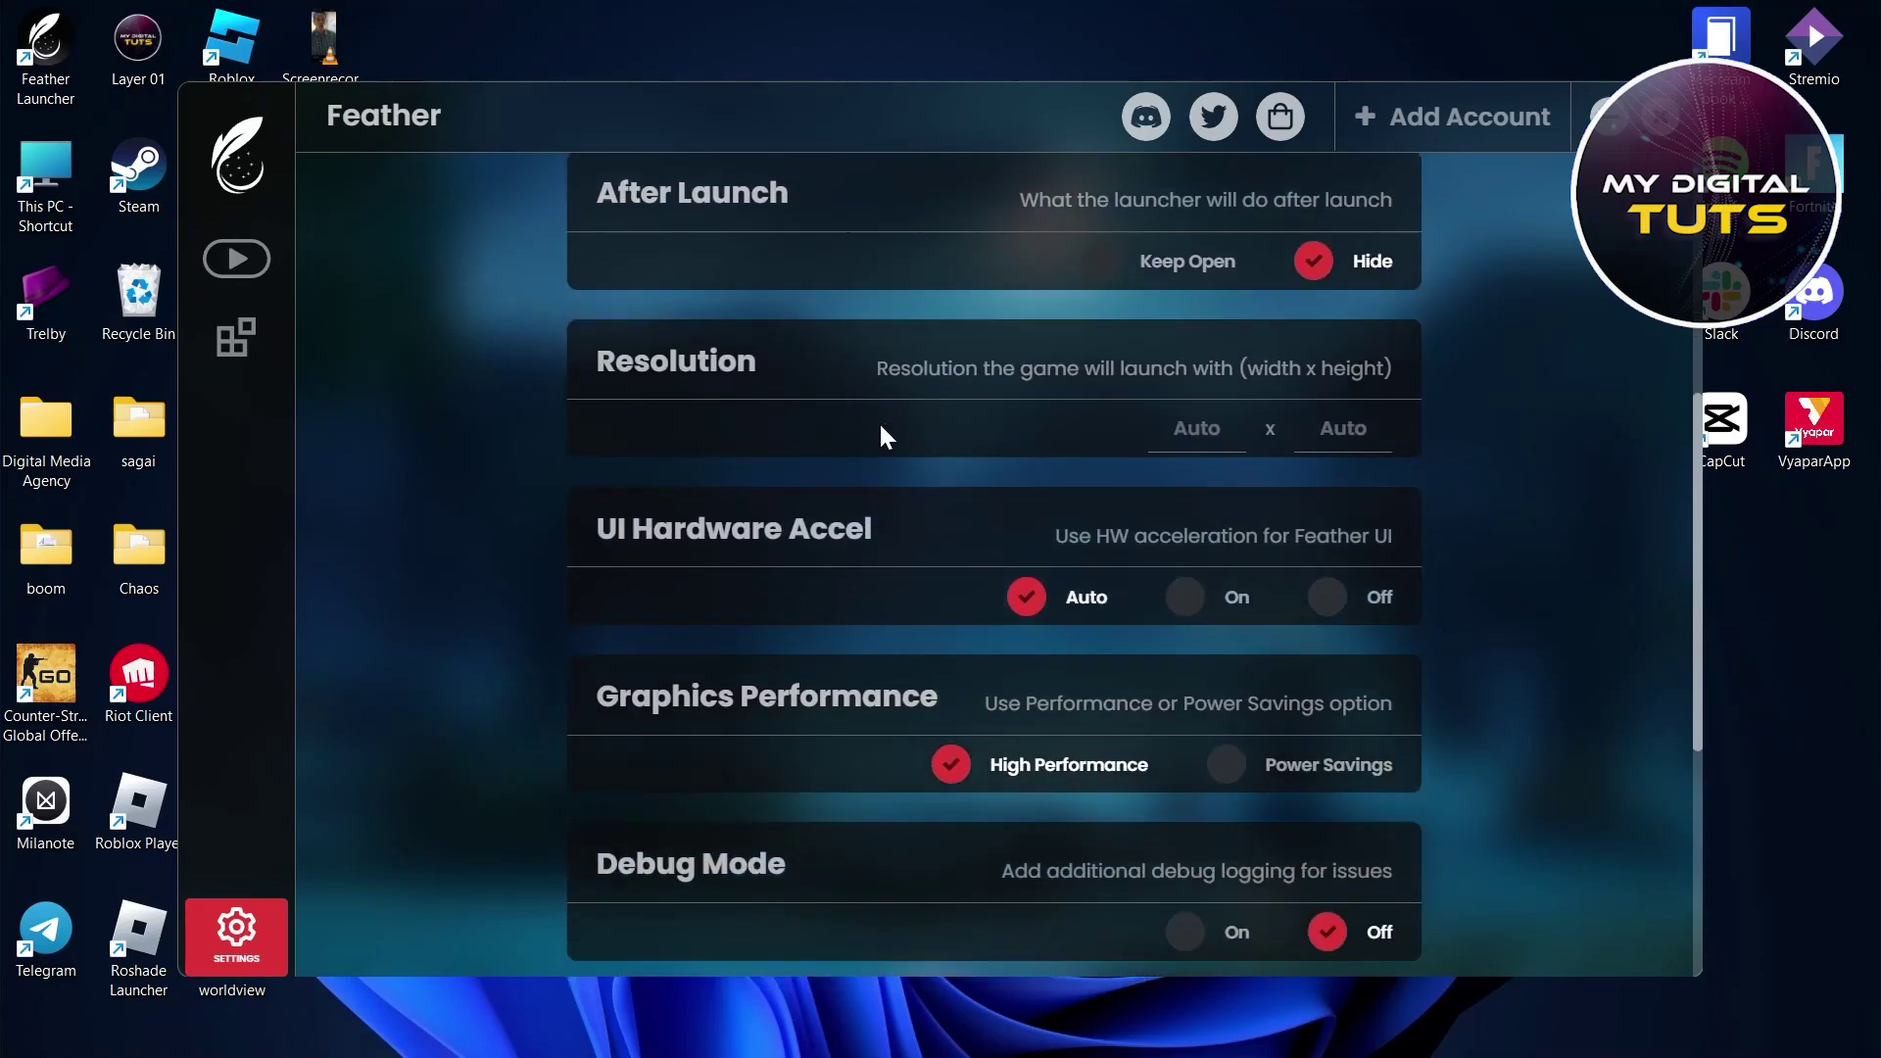
scroll(797, 455, "up", 5)
scroll(798, 455, "up", 1)
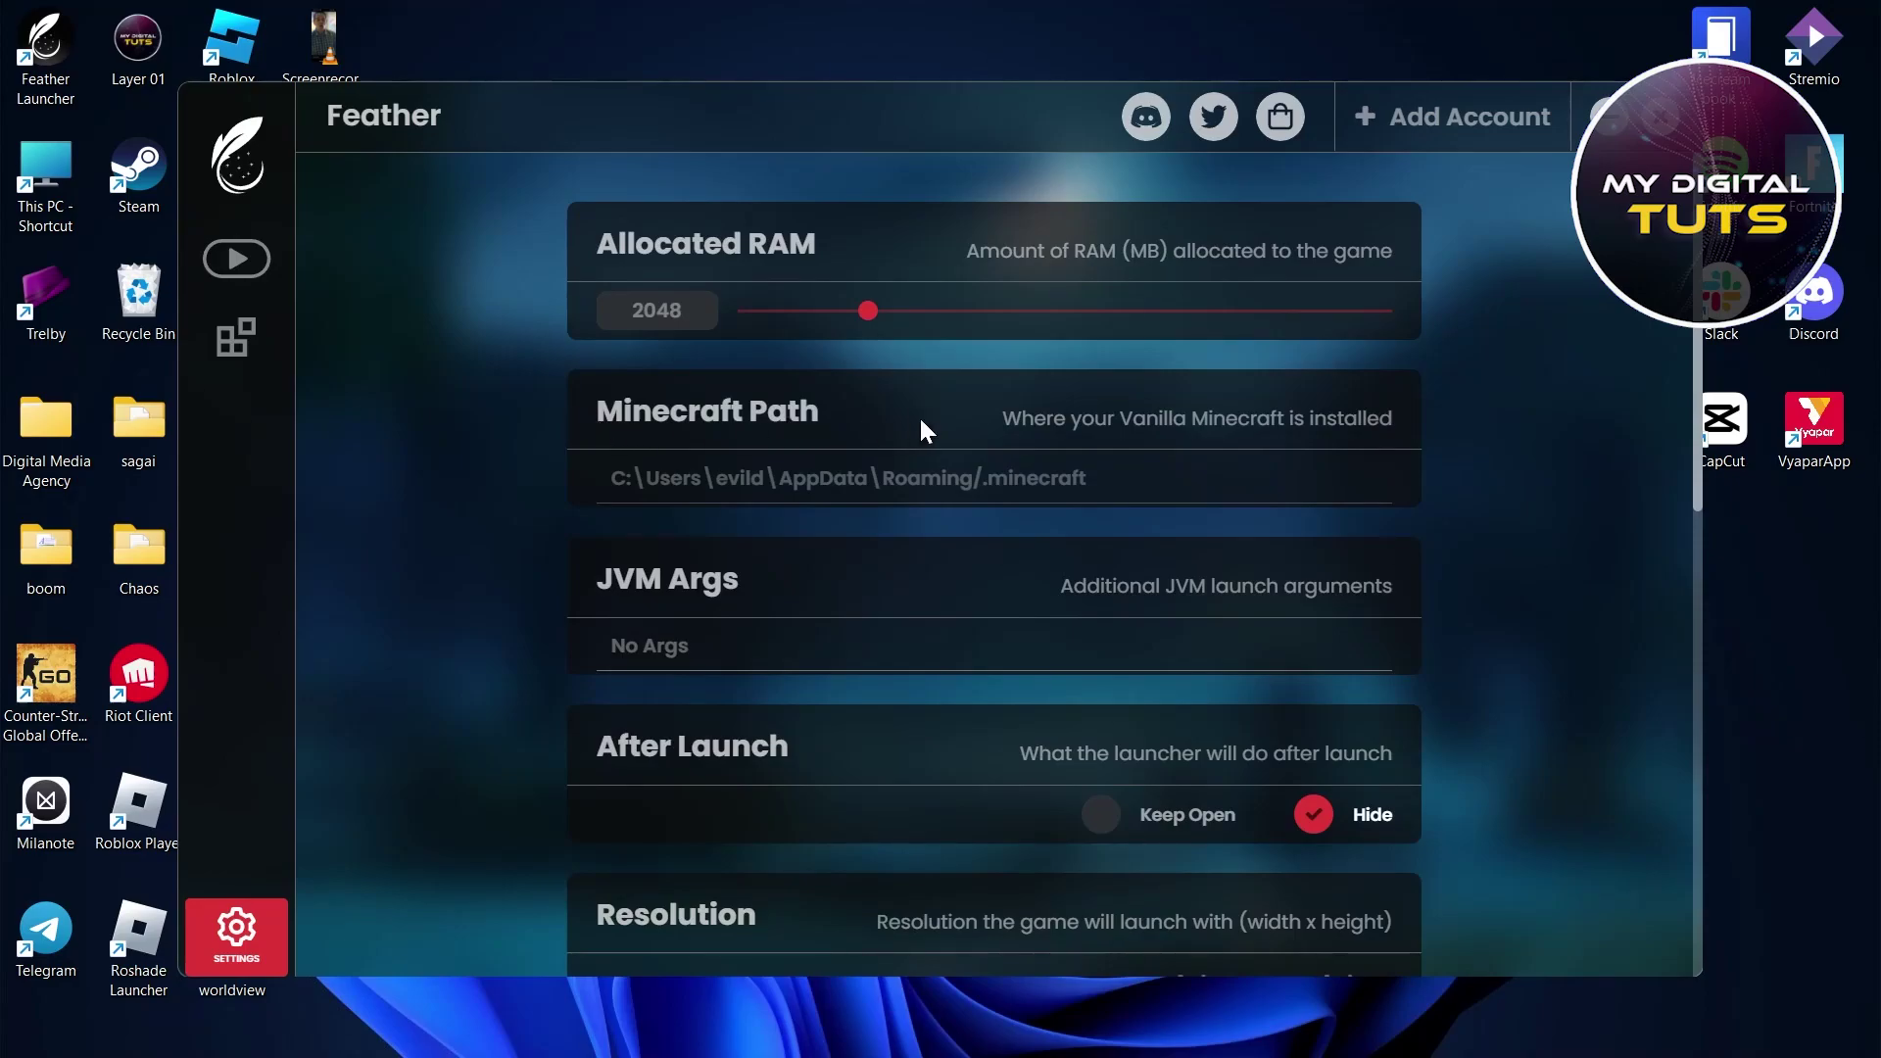
Step: View the empty Mods page, then bring up the Feather Client Discord invite
left_click(243, 350)
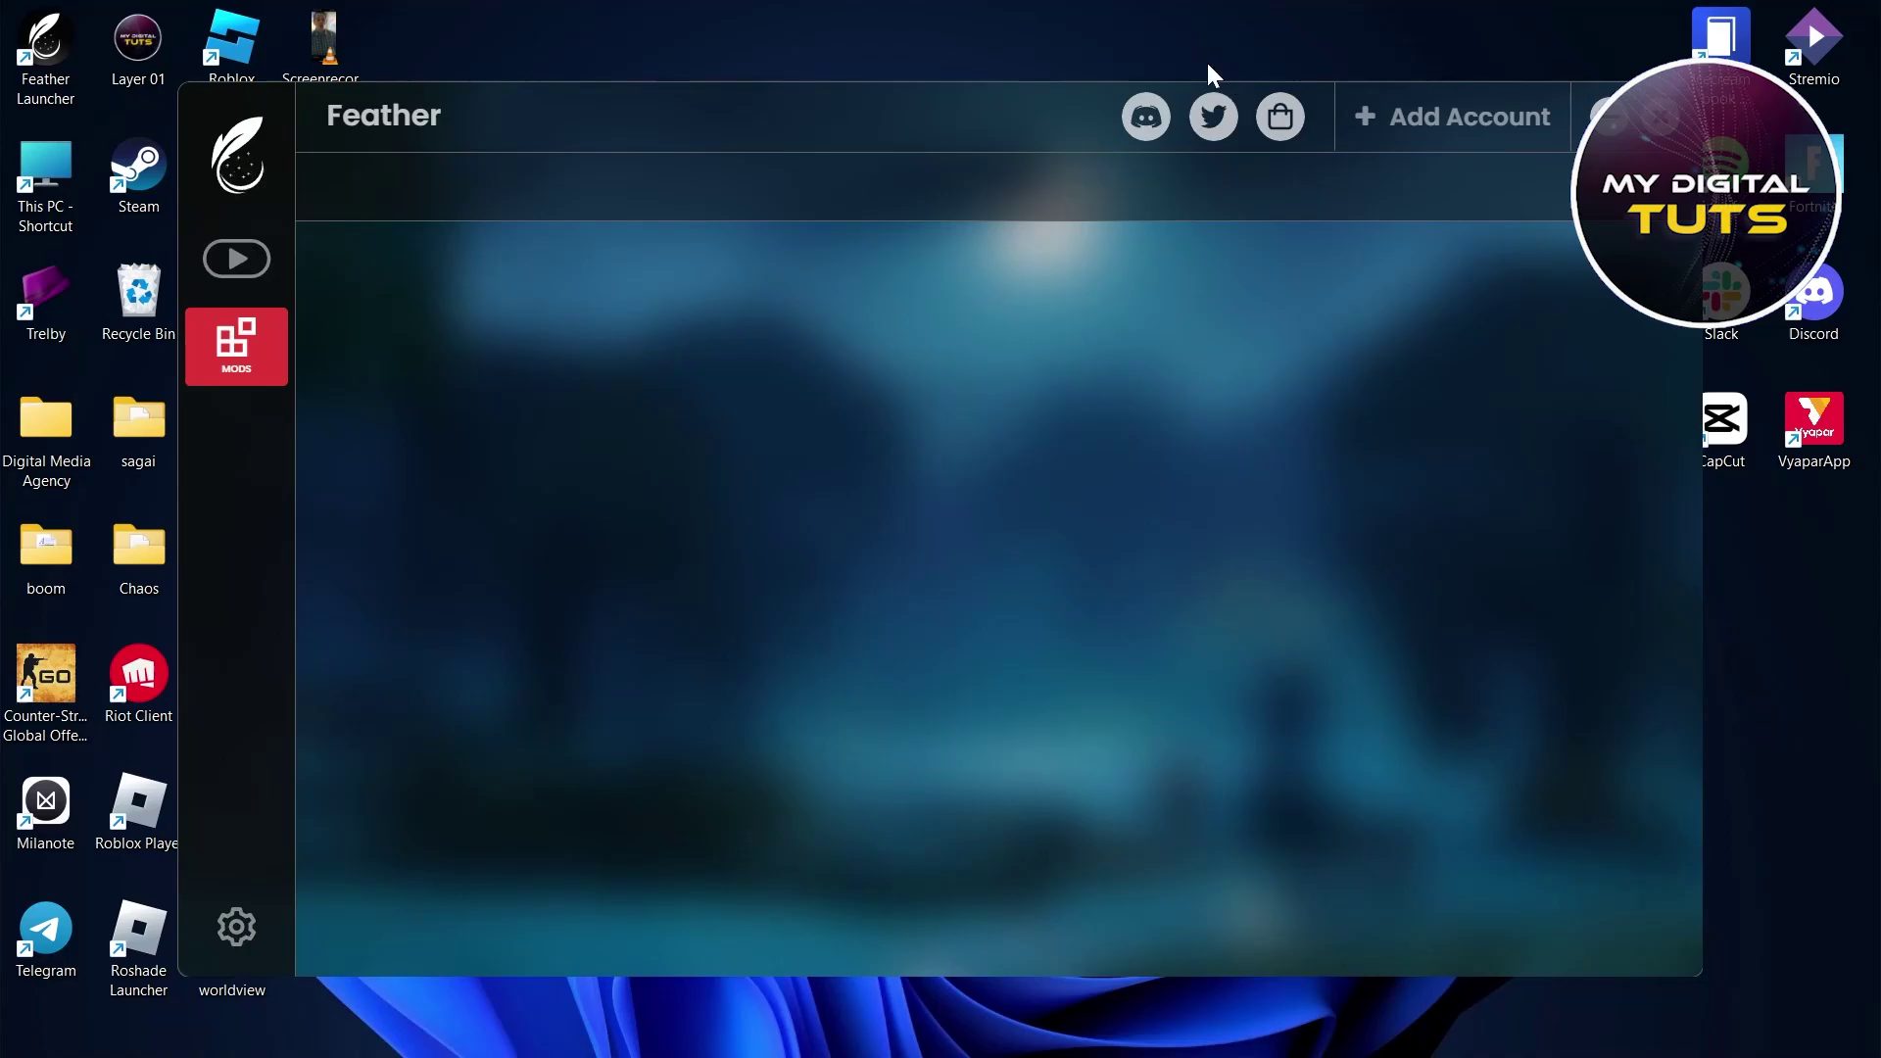
left_click(1146, 117)
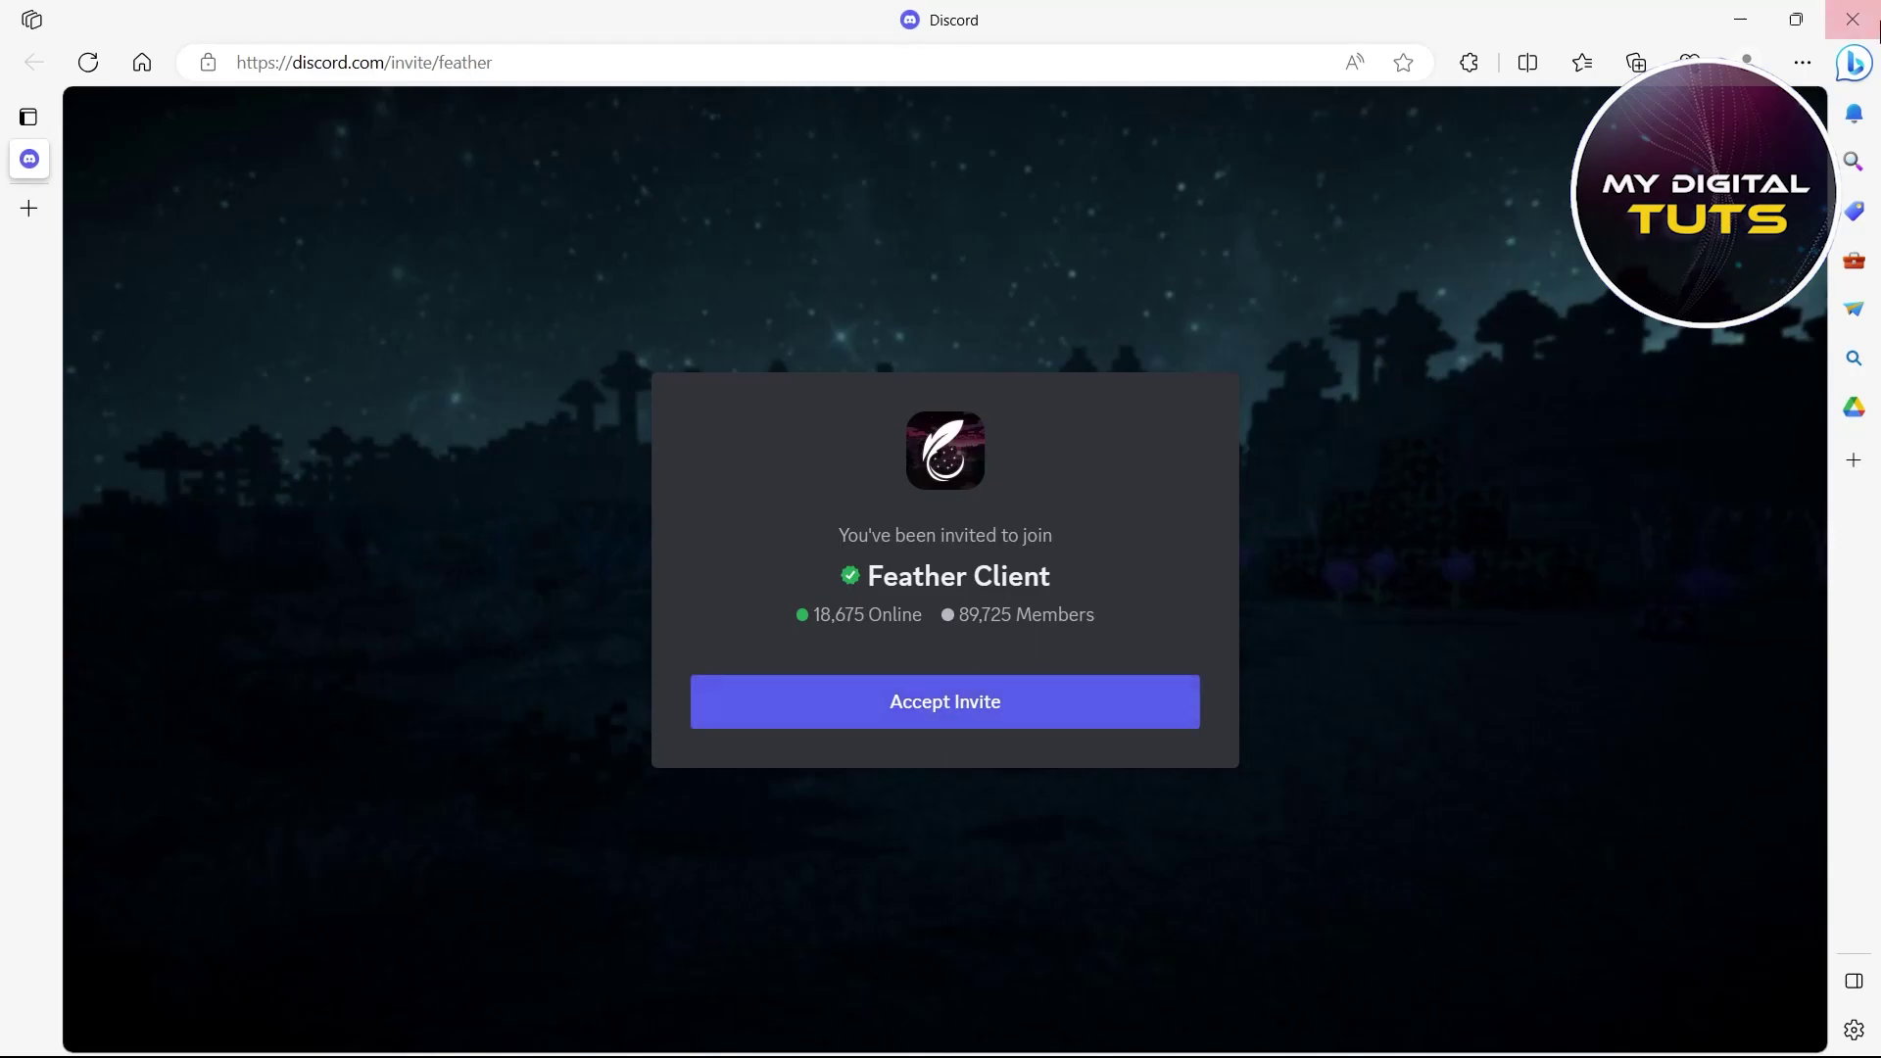
Step: Close the Edge window with the unaccepted Discord invite
left_click(1852, 20)
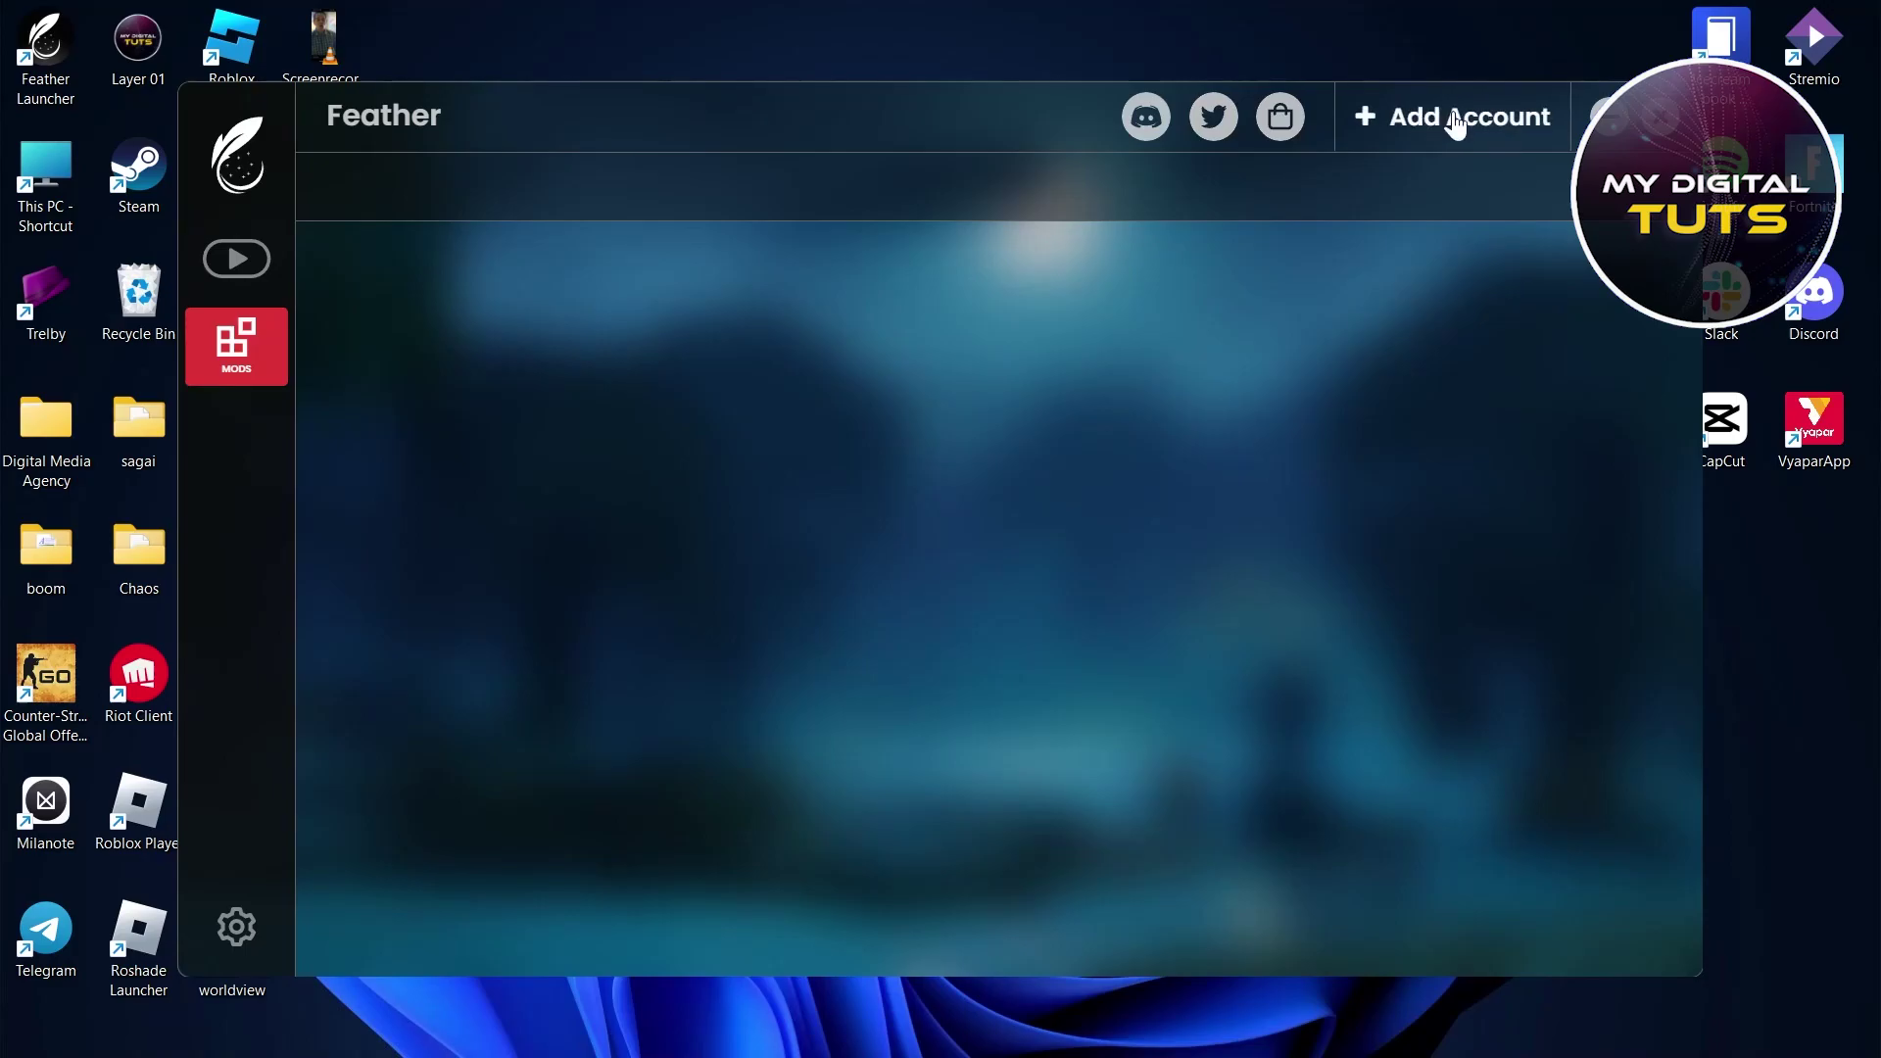
Step: Try adding a Microsoft account by correcting and submitting the password, ending in an MS Auth error
left_click(1455, 125)
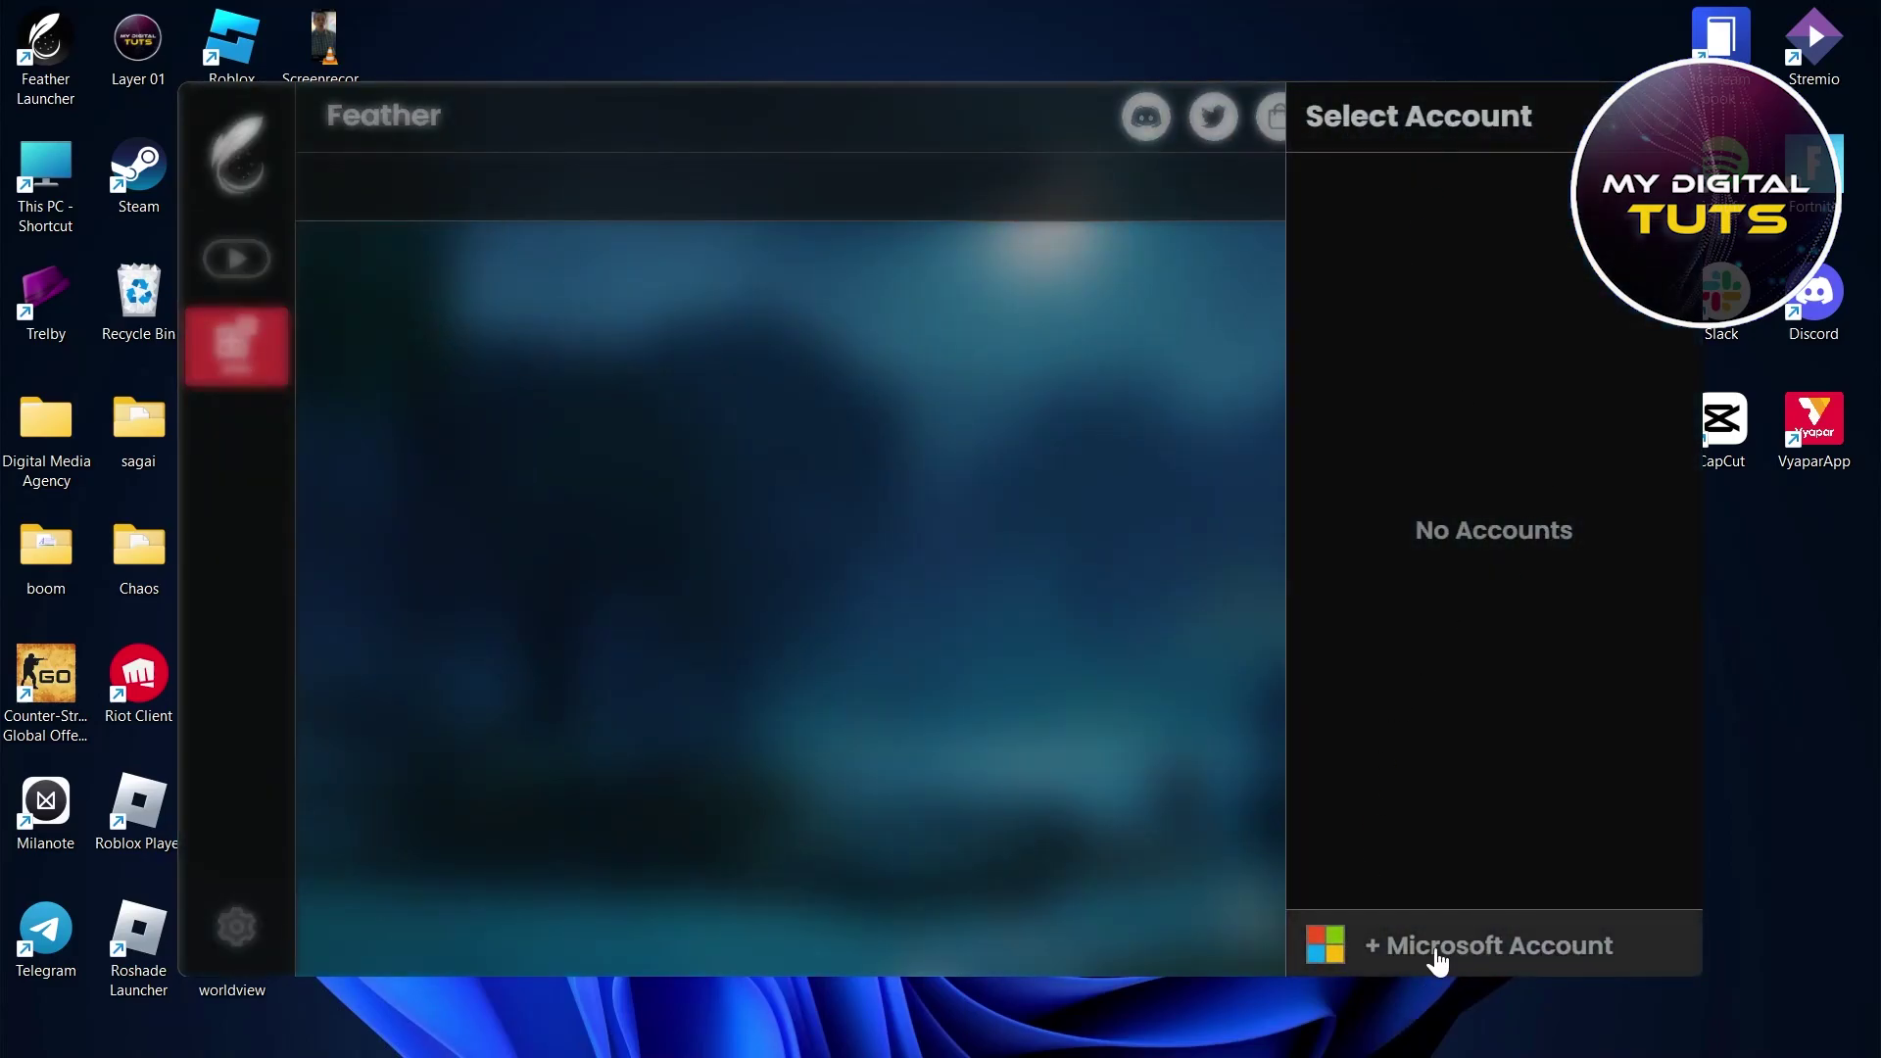
left_click(1441, 952)
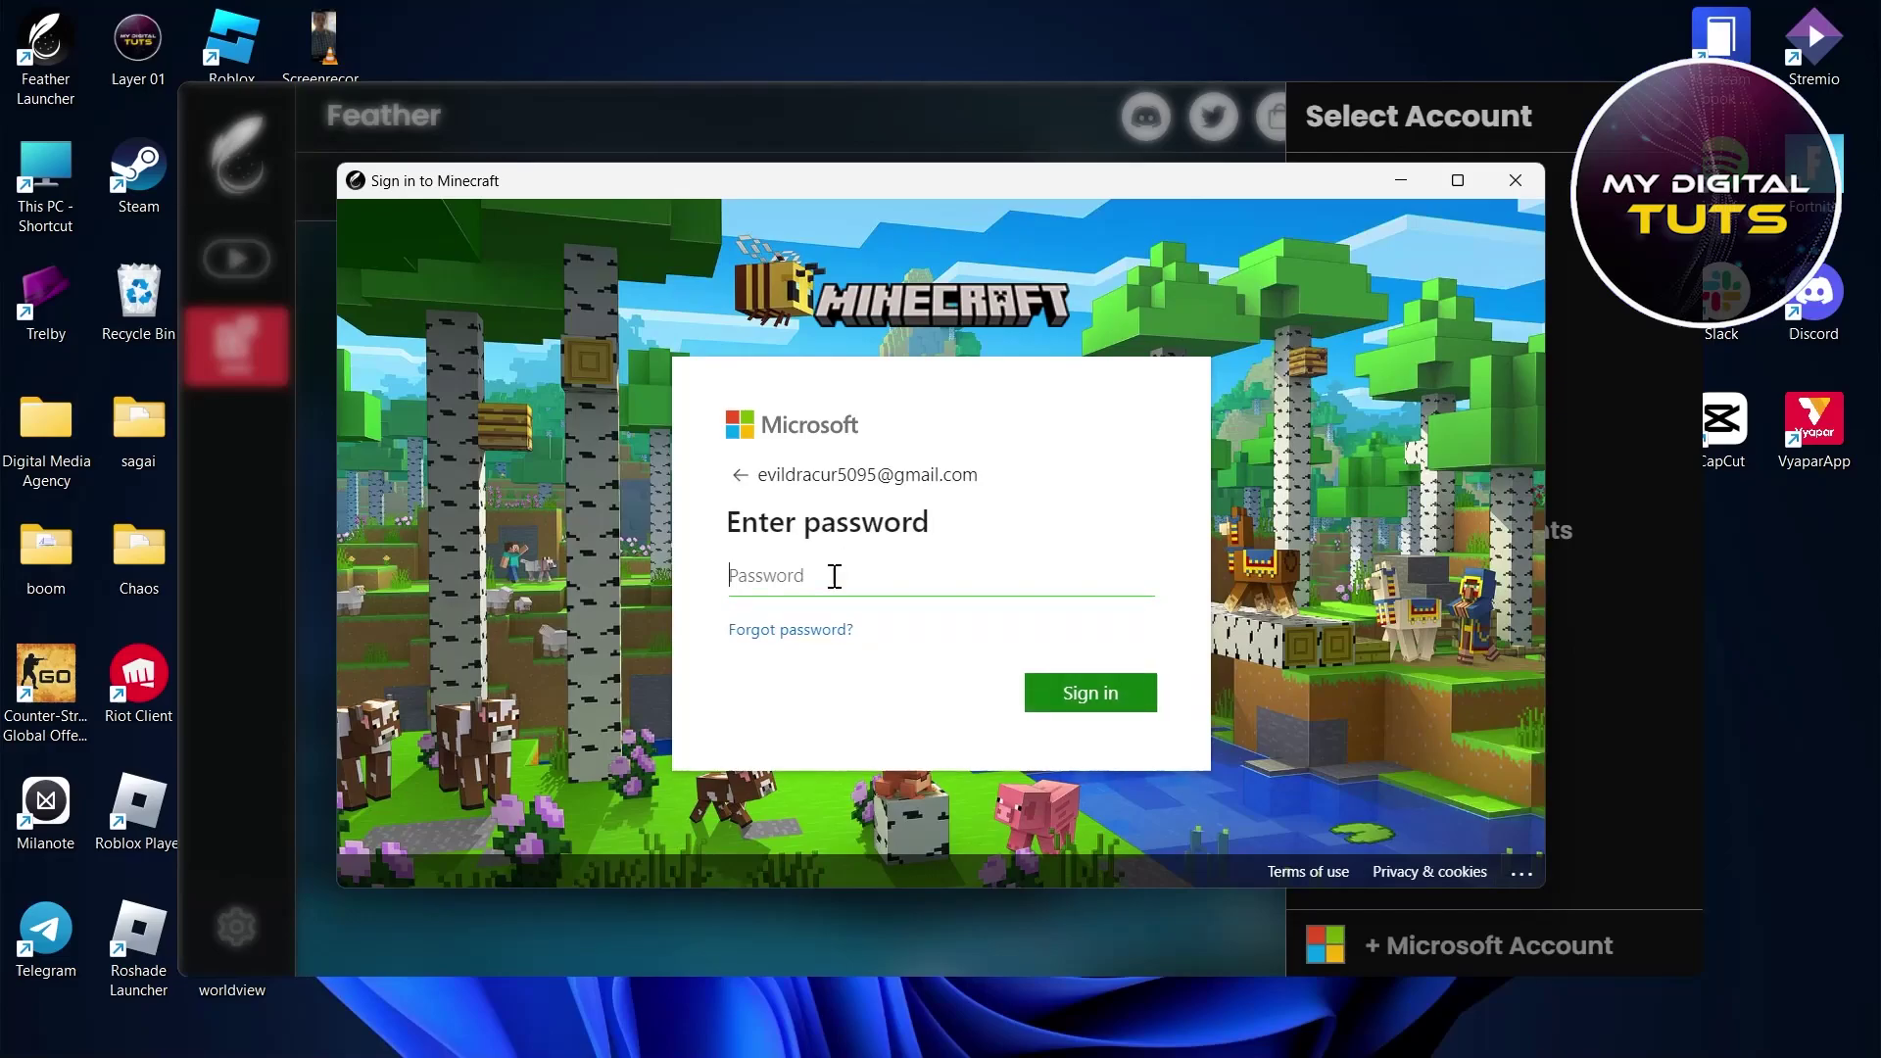
type("••")
key("BackSpace")
key("BackSpace")
key("BackSpace")
type("ab")
key("Return")
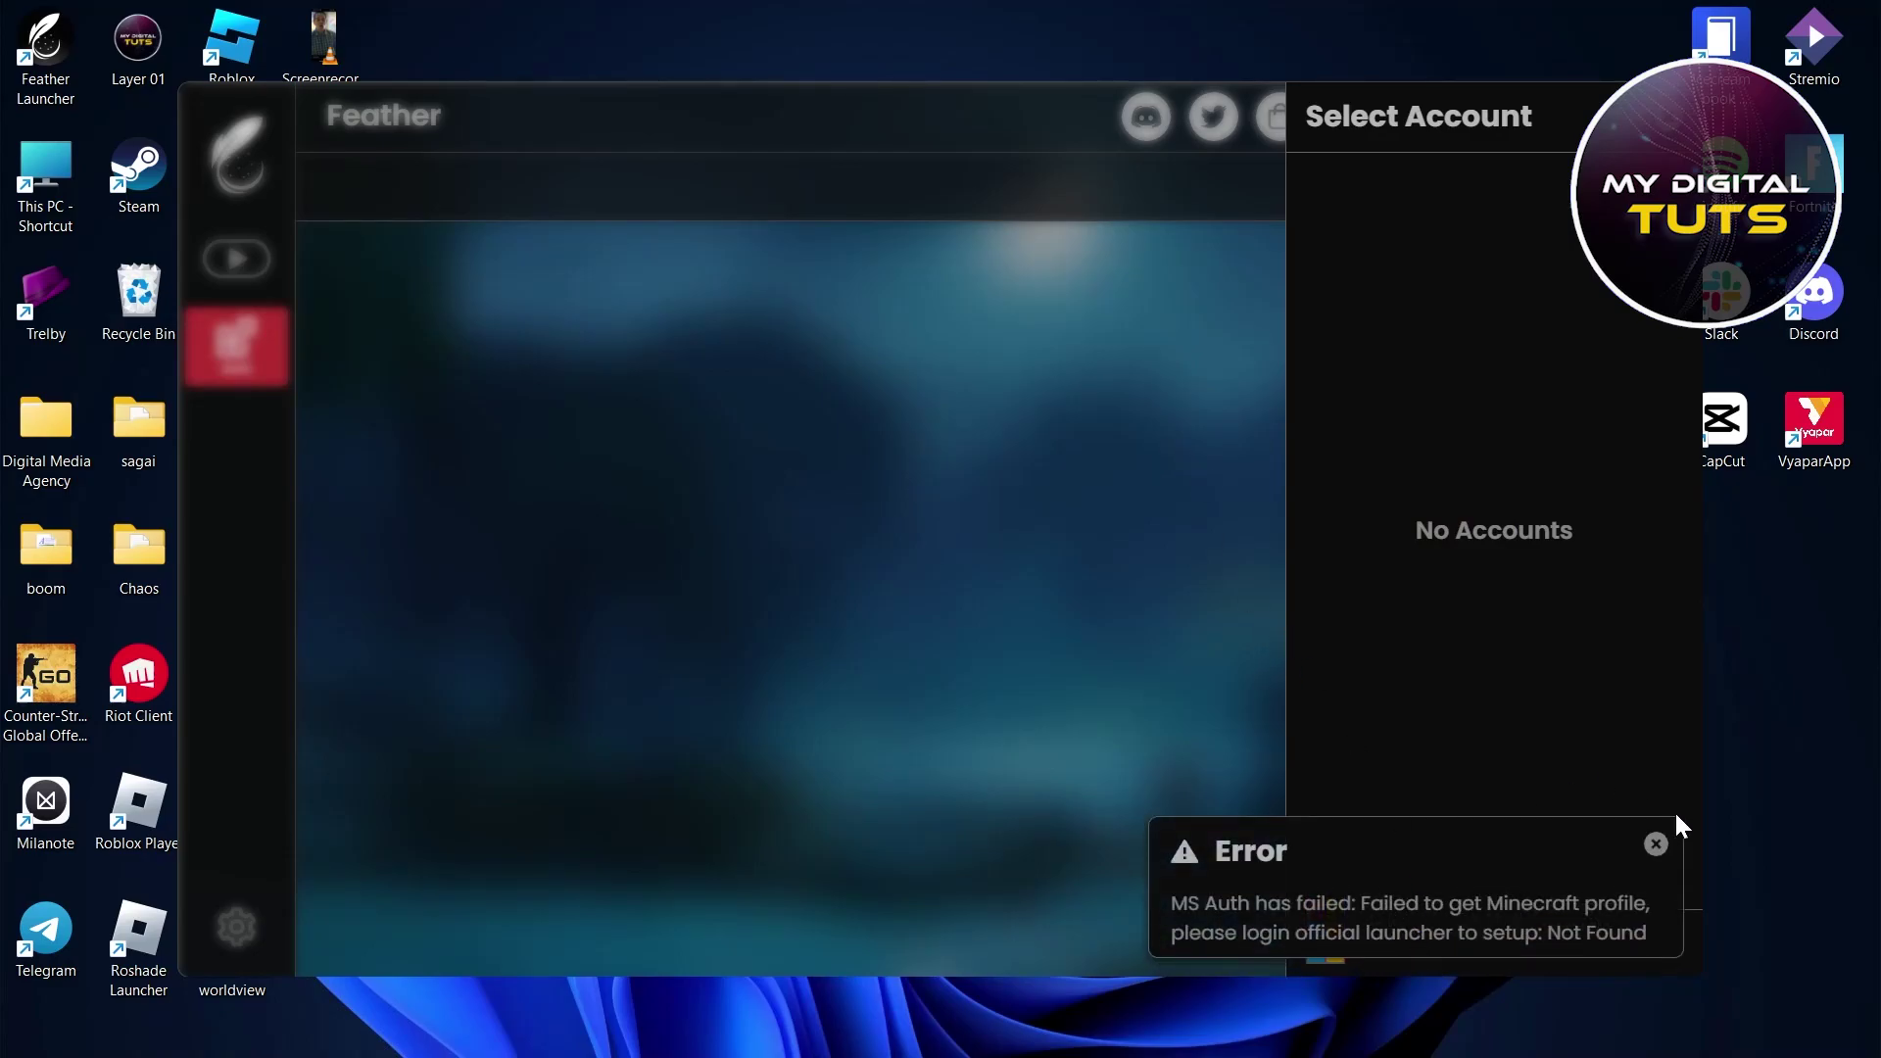
Step: Dismiss the authentication error toast and close the Select Account panel
left_click(1656, 844)
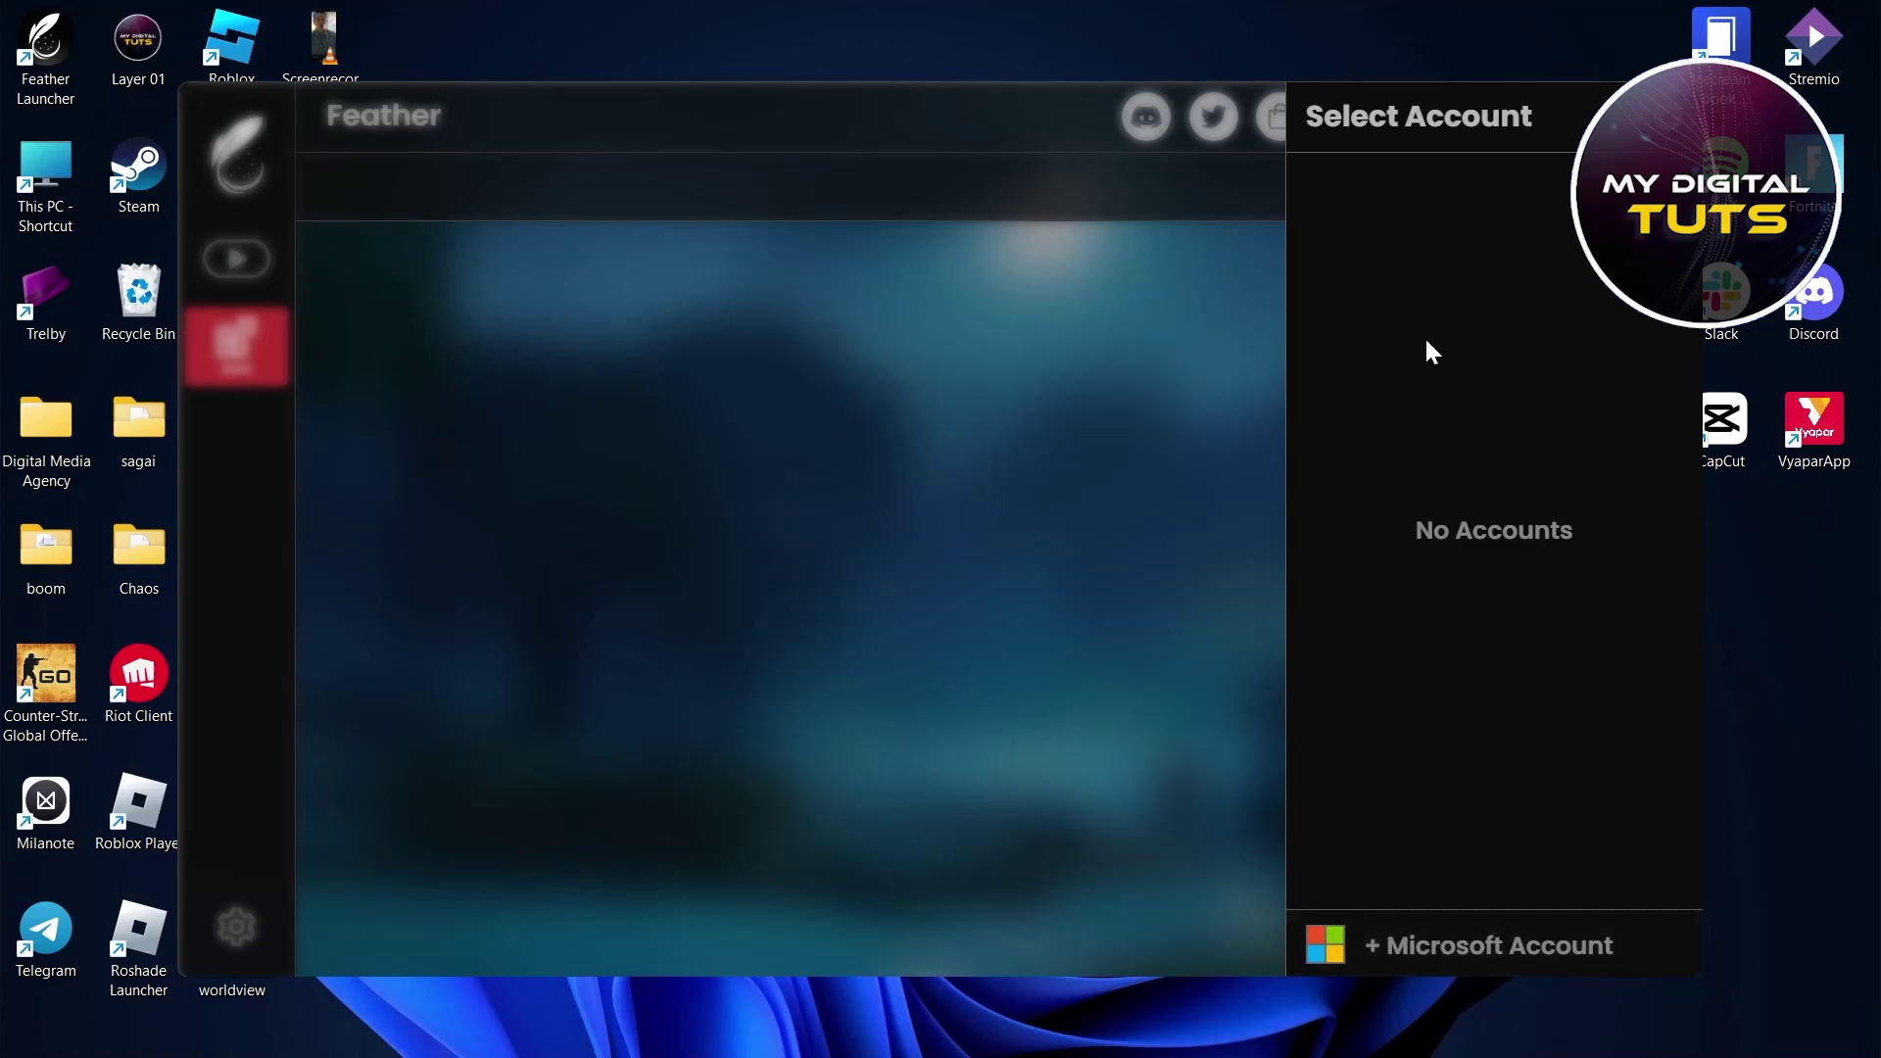
left_click(1668, 120)
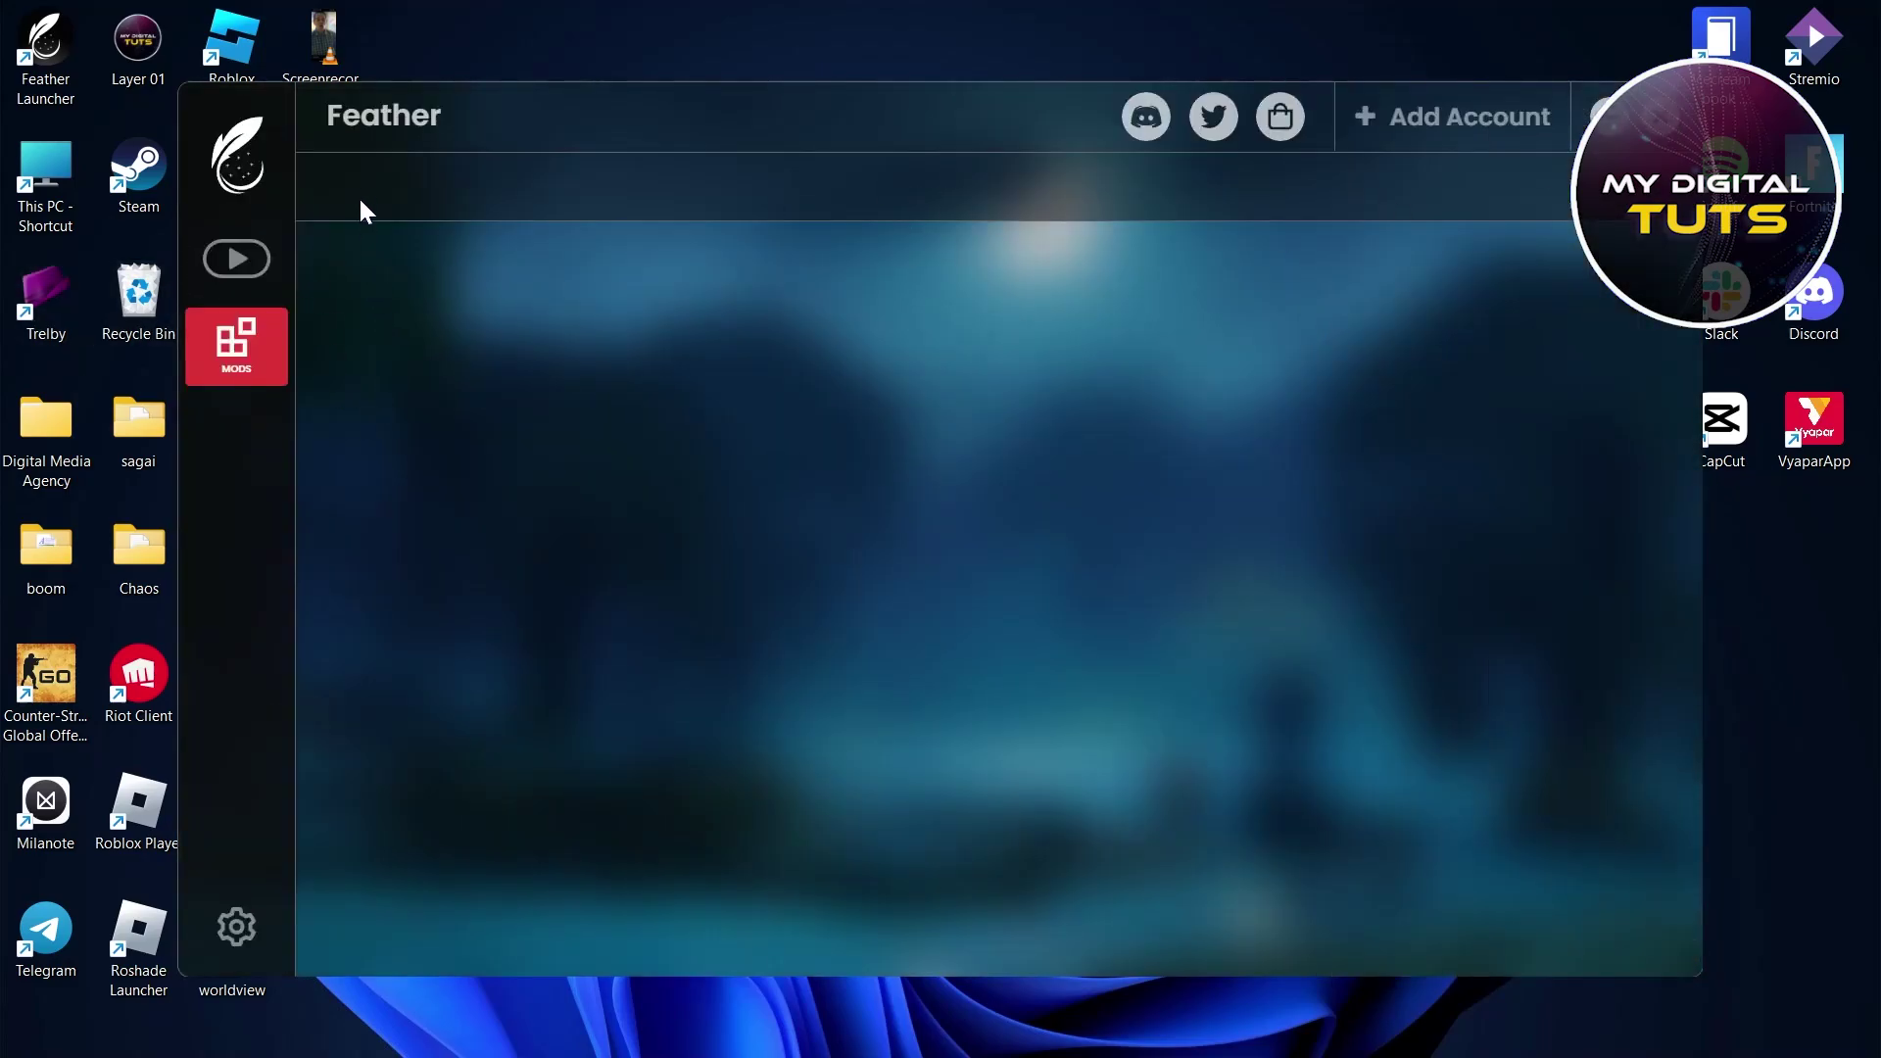
Step: Switch between the Play and Mods pages, ending on the Play home page
left_click(240, 262)
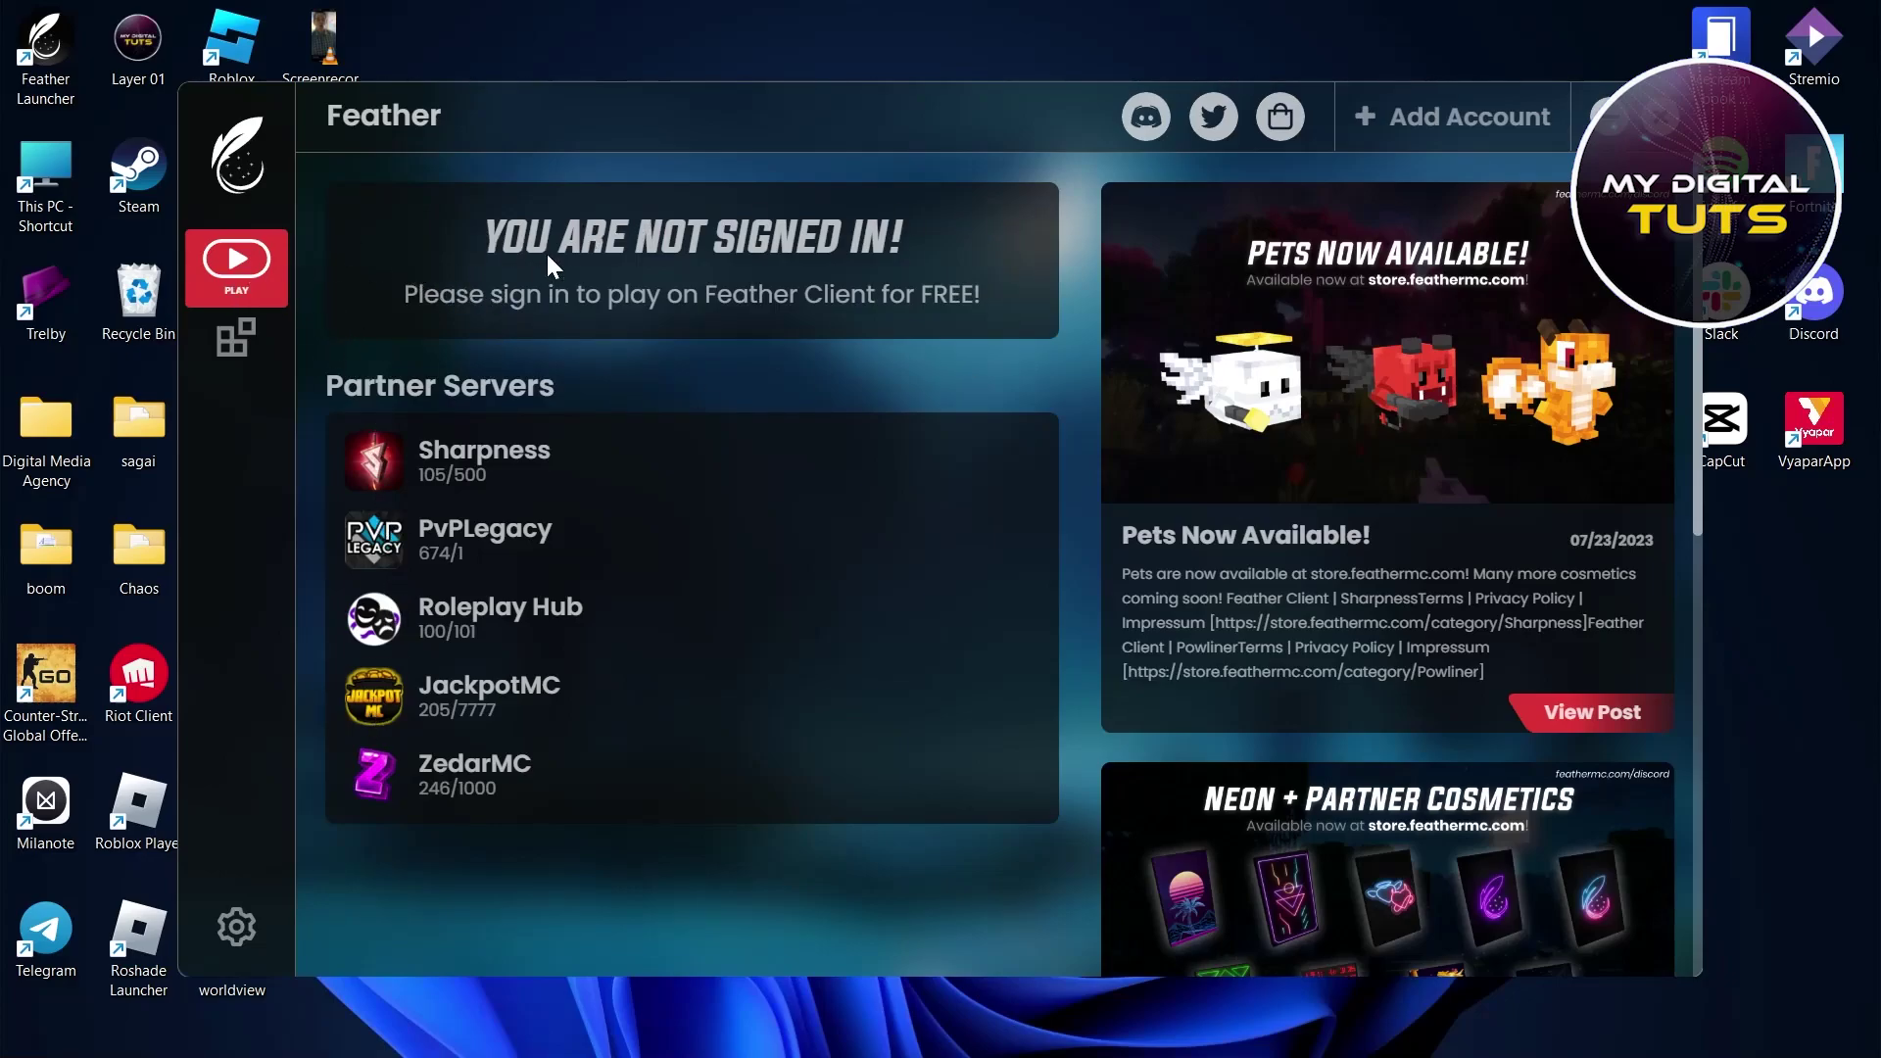
left_click(230, 350)
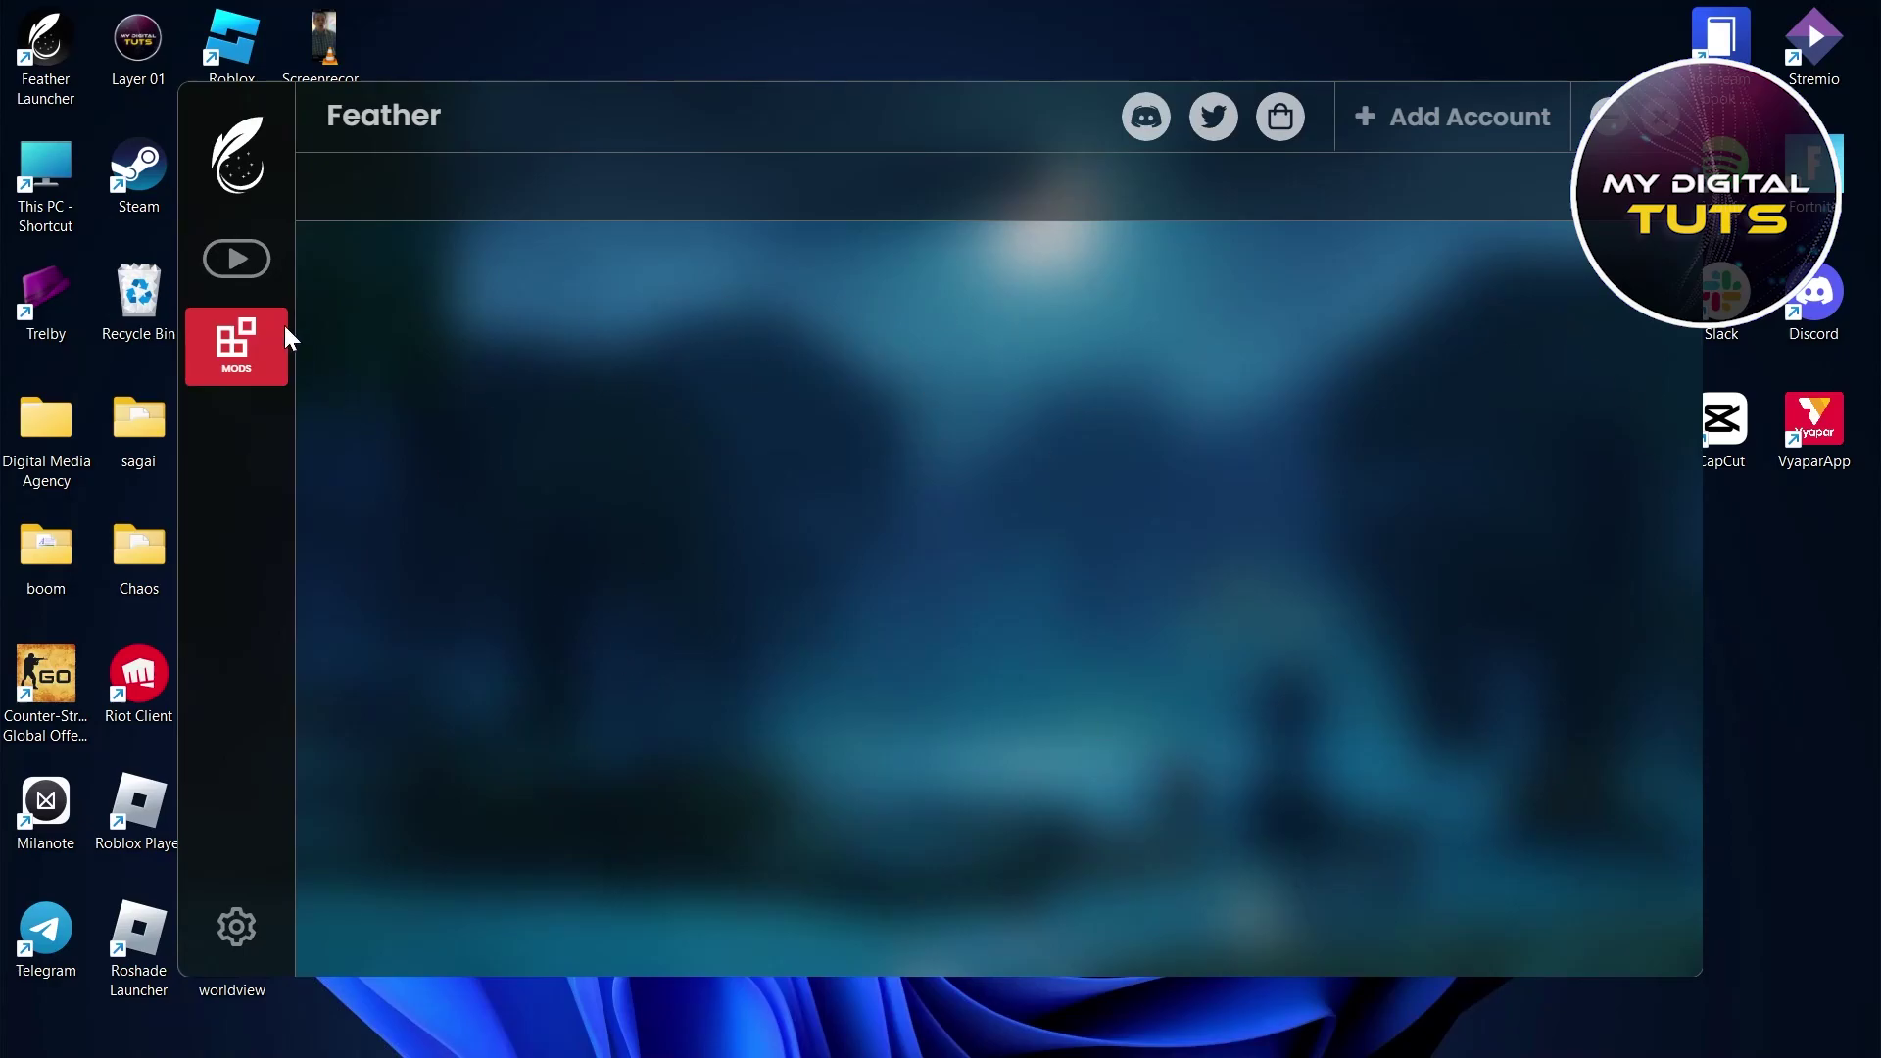
left_click(236, 263)
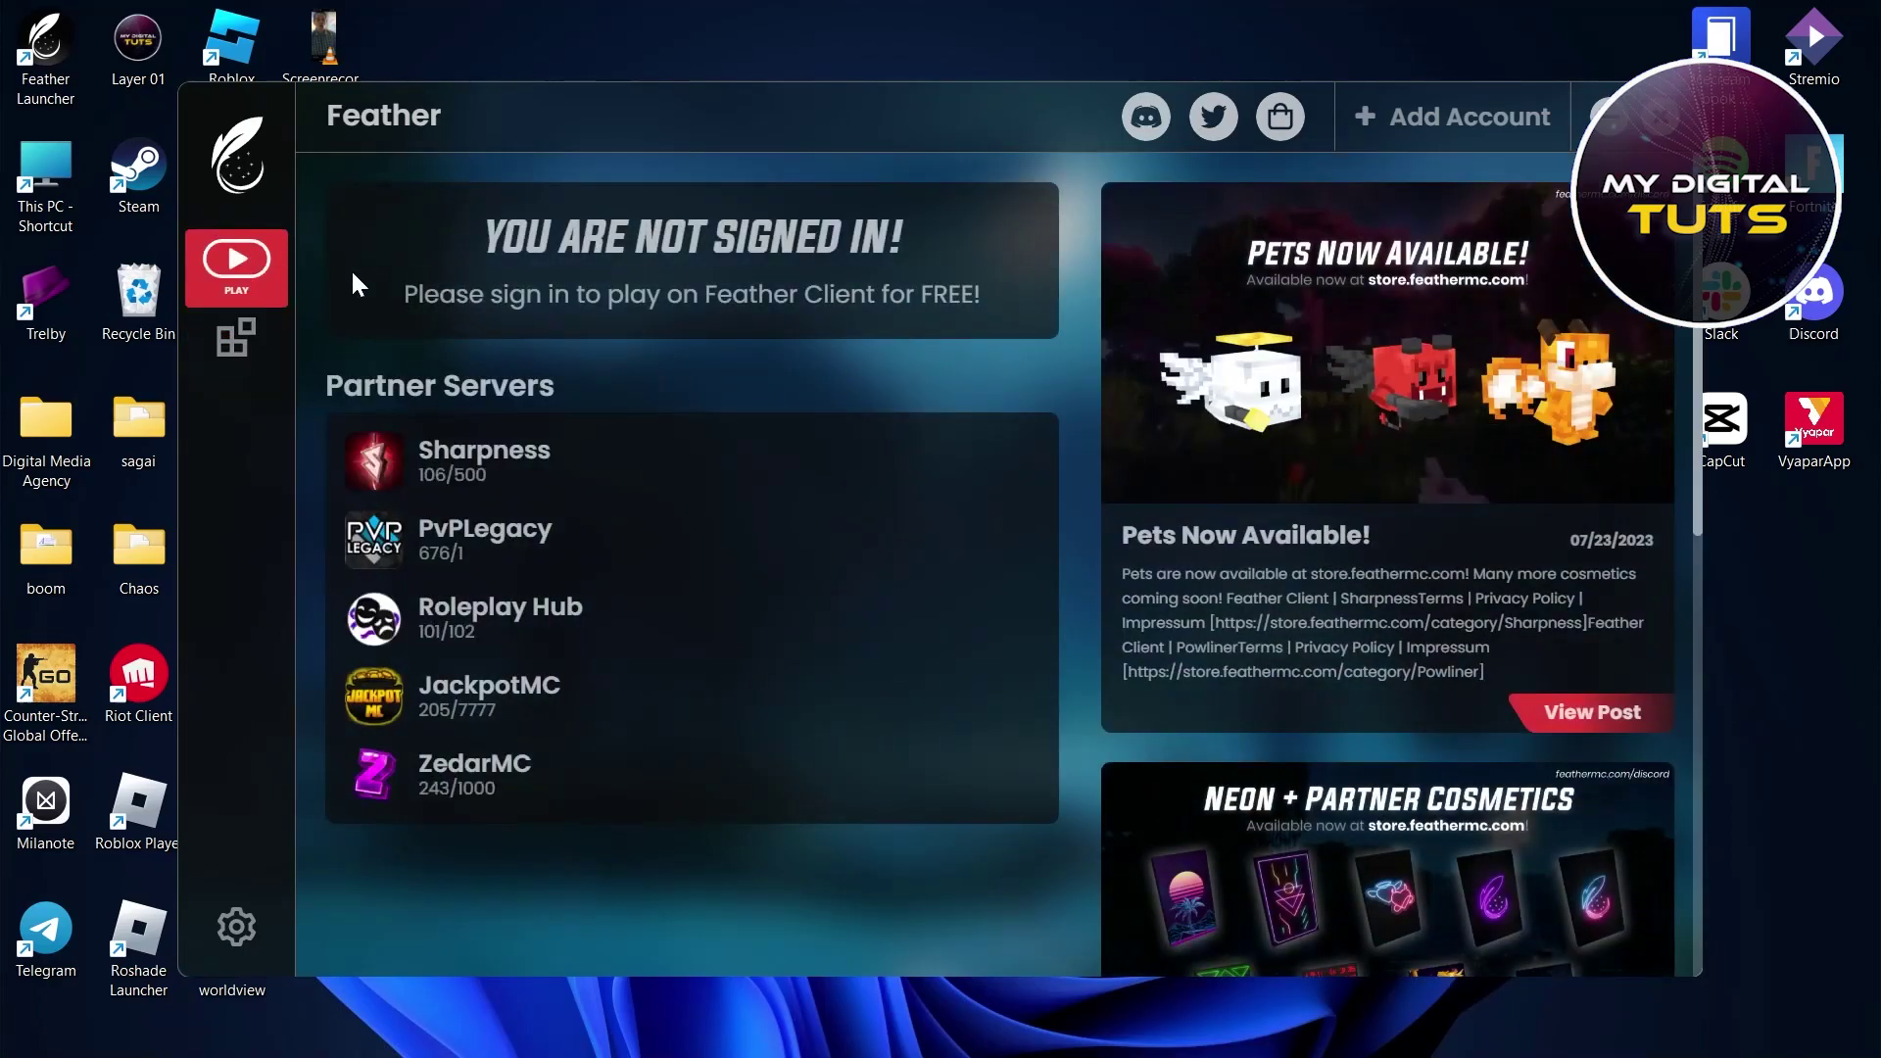